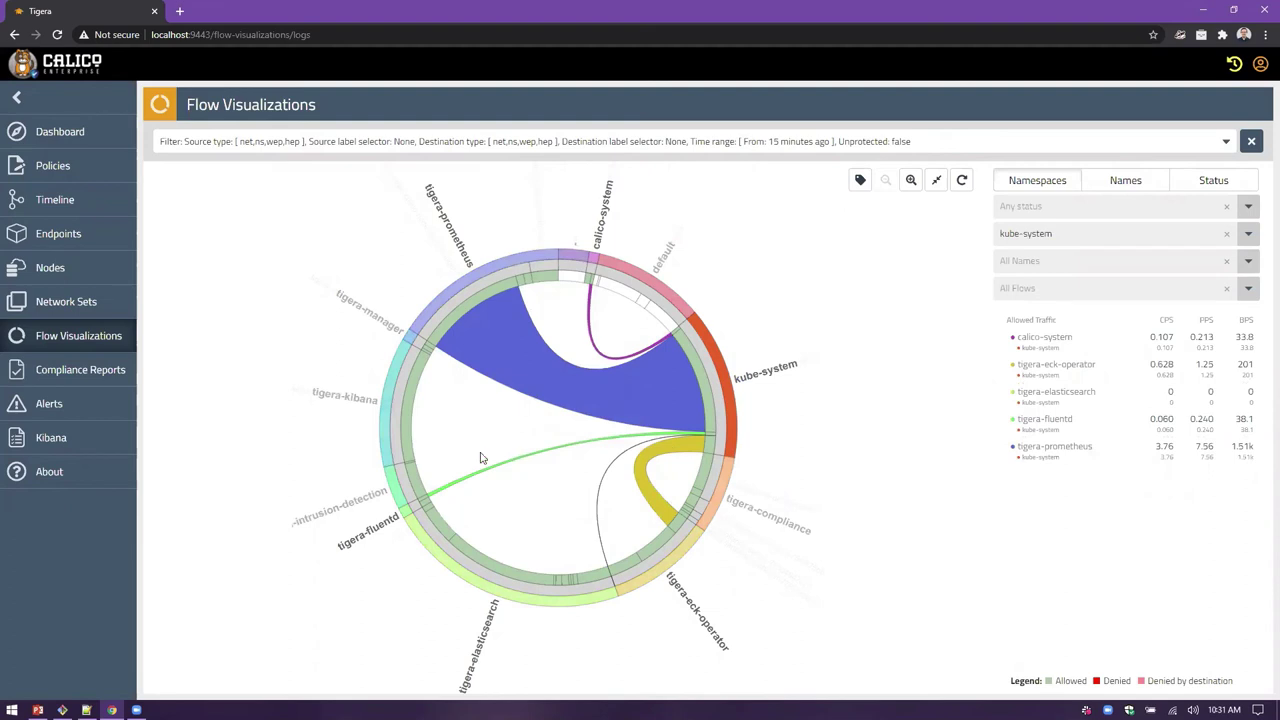
Inspect the flow details from elastic-operator to coredns and from fluentd-node to coredns in the kube-system view
left_click(655, 500)
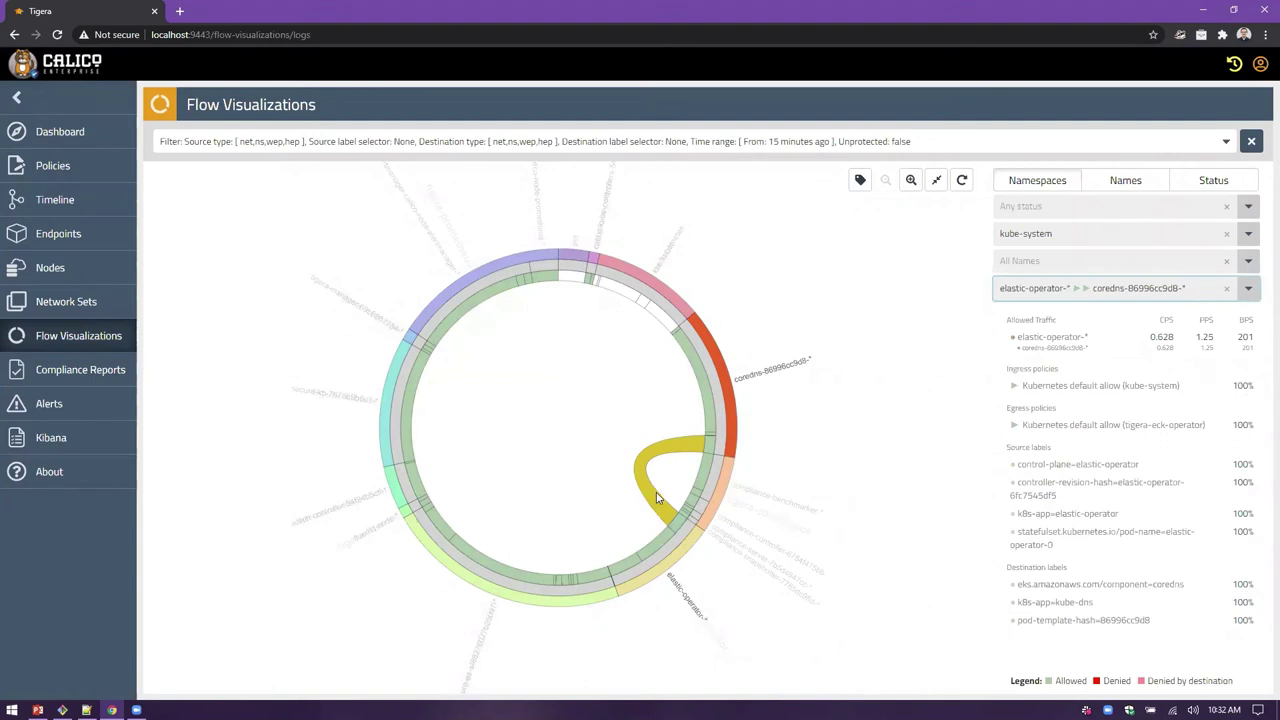
left_click(520, 440)
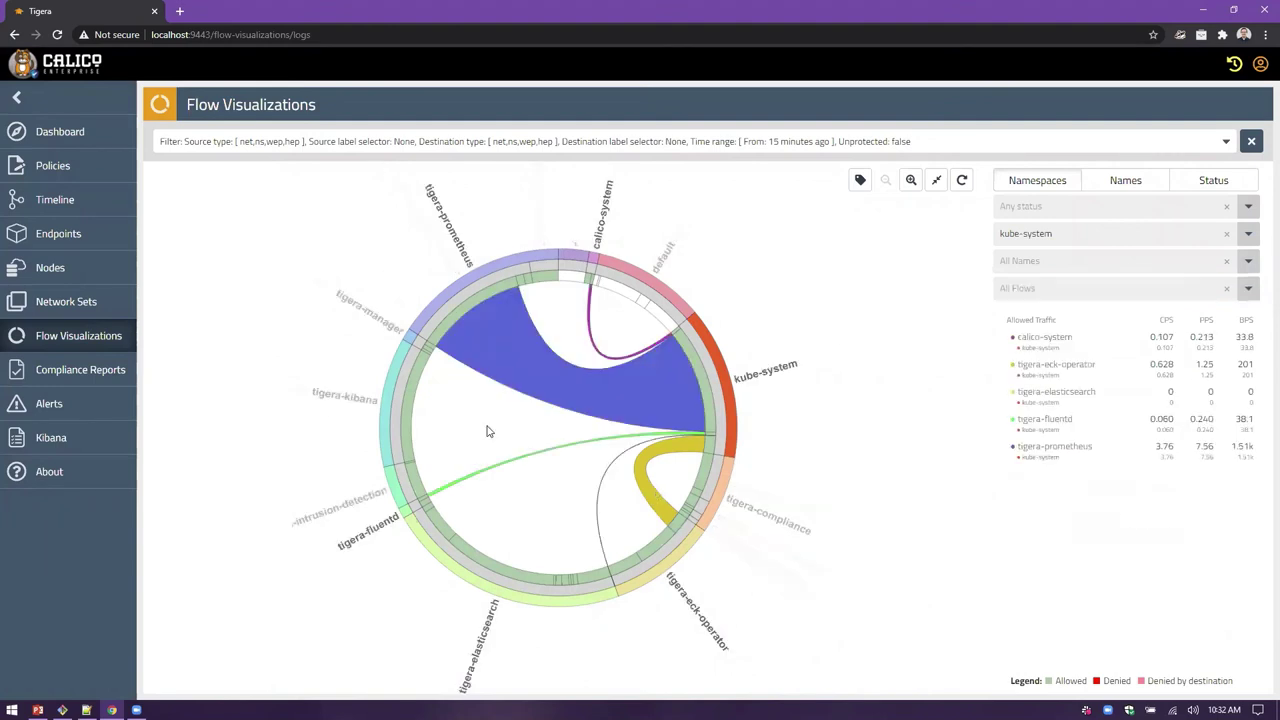
left_click(453, 489)
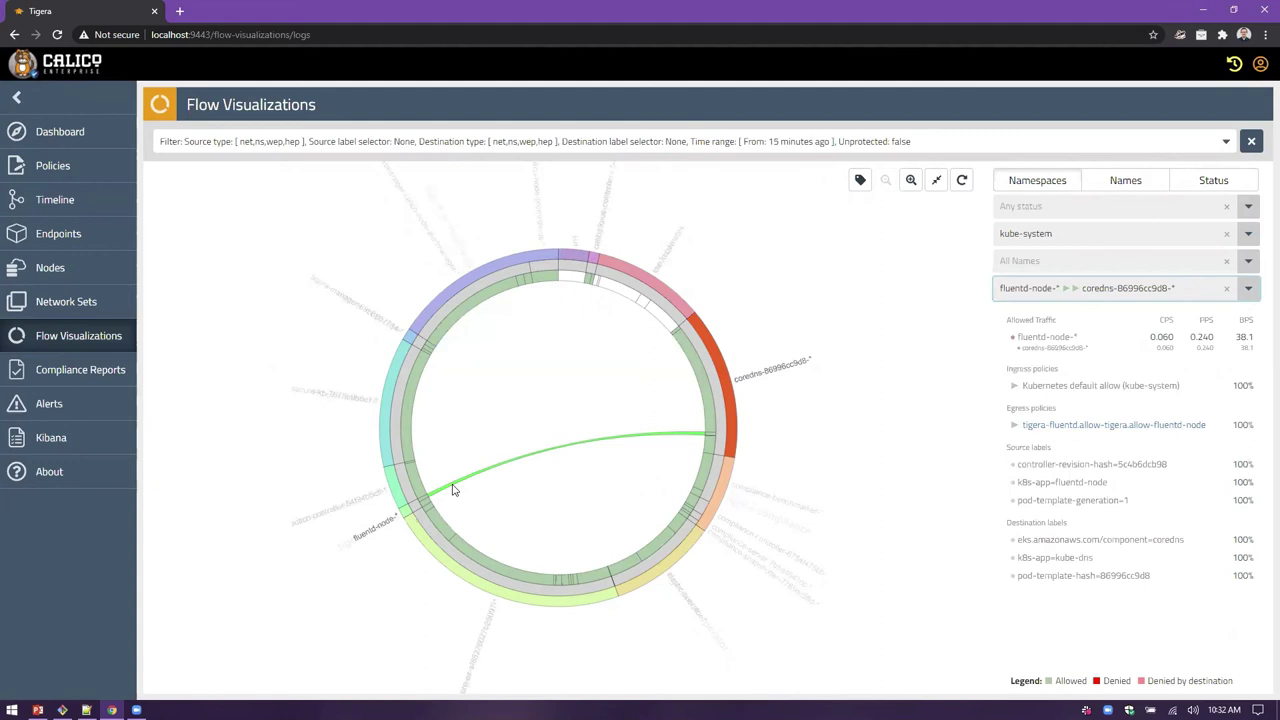
left_click(456, 487)
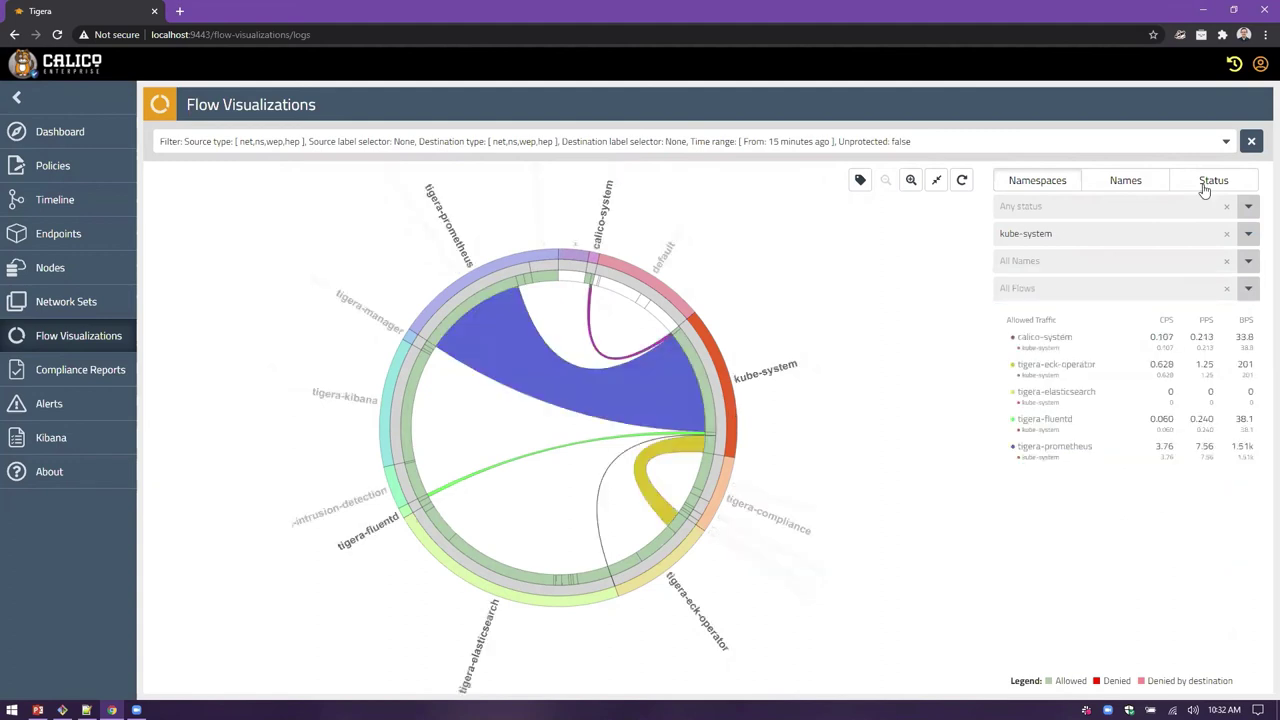
Switch the flow visualization to the Names view and to the Status view, and zoom into the kube-system traffic
left_click(1136, 184)
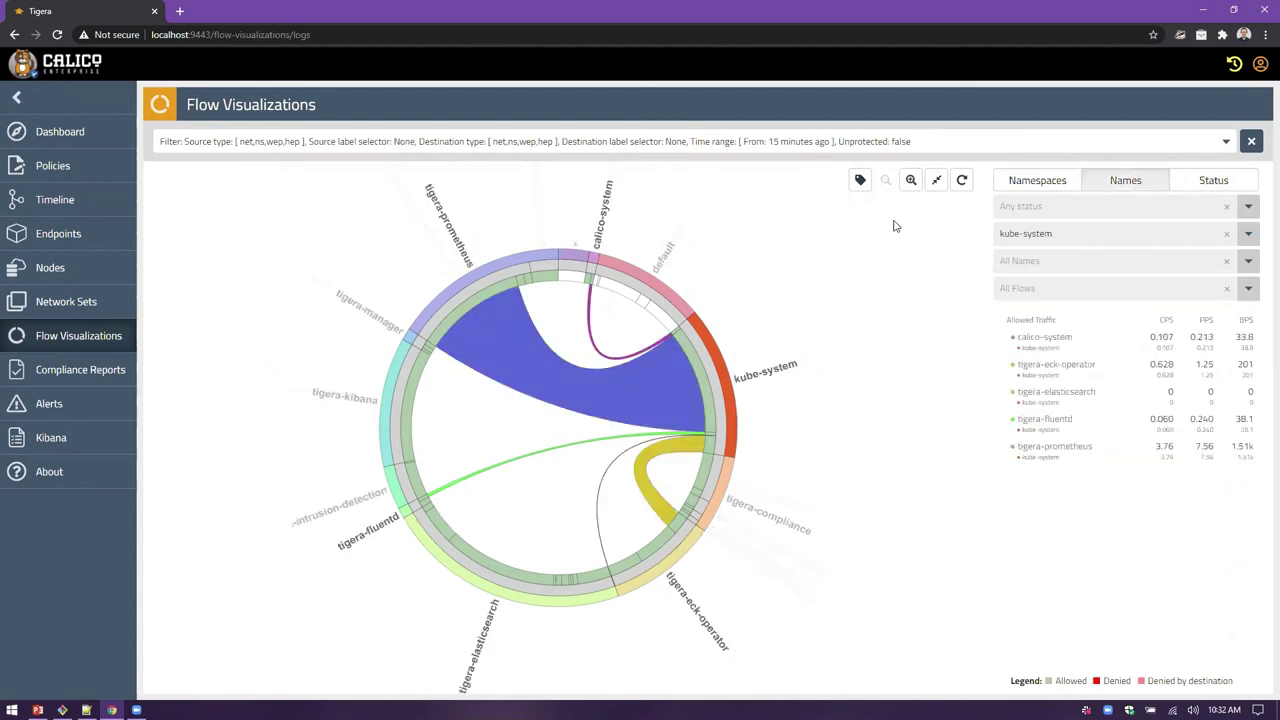
left_click(1193, 189)
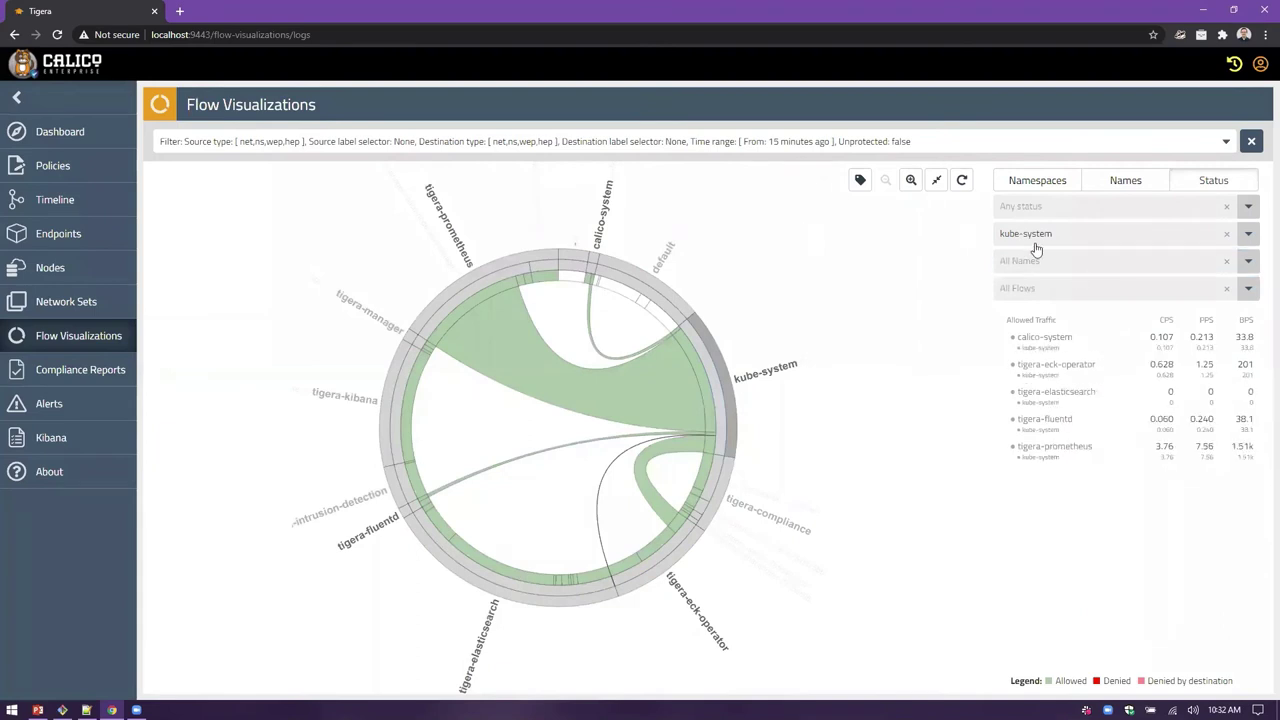
left_click(916, 186)
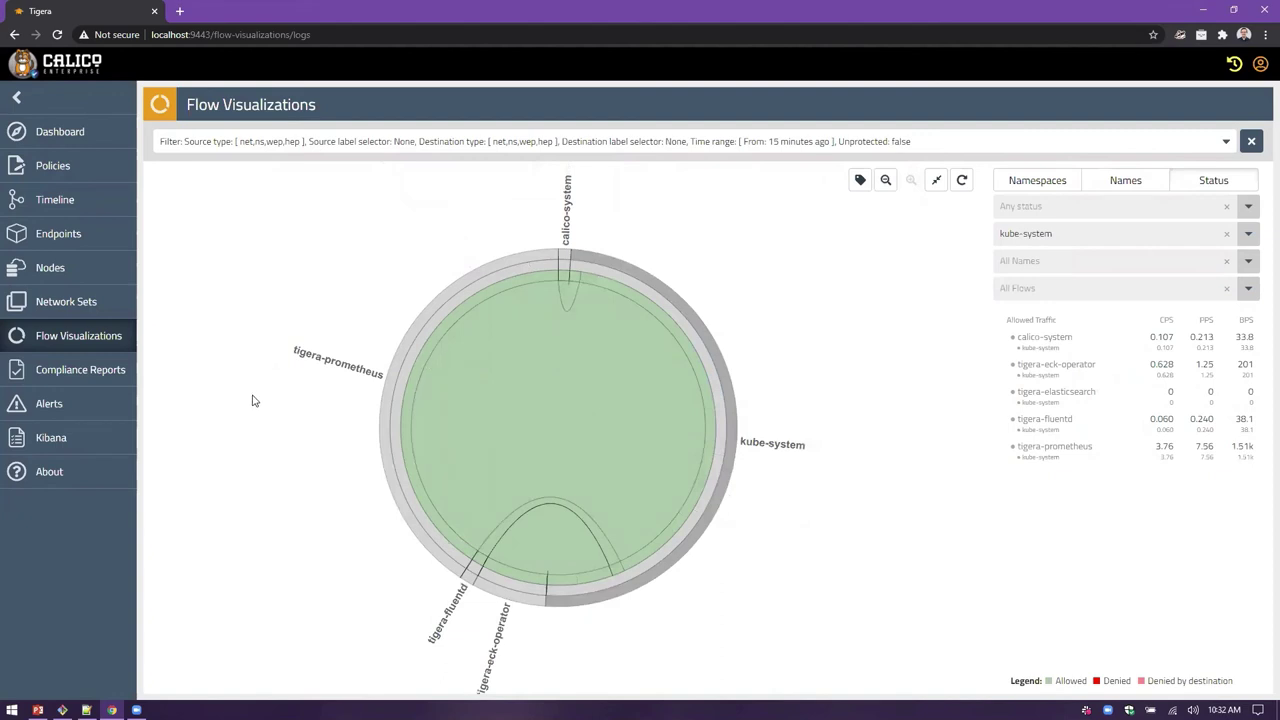
Inspect the tigera-eck-operator, calico-system and kube-system segments in the zoomed flow ring
left_click(503, 597)
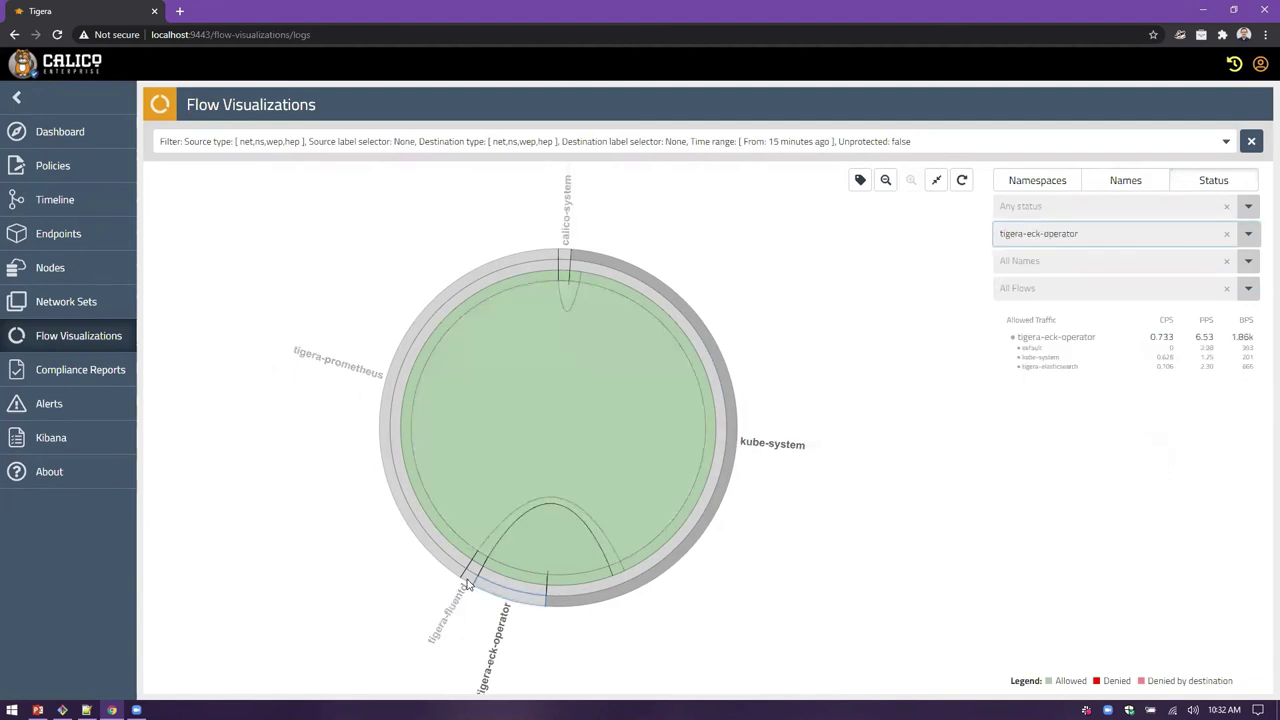
left_click(576, 277)
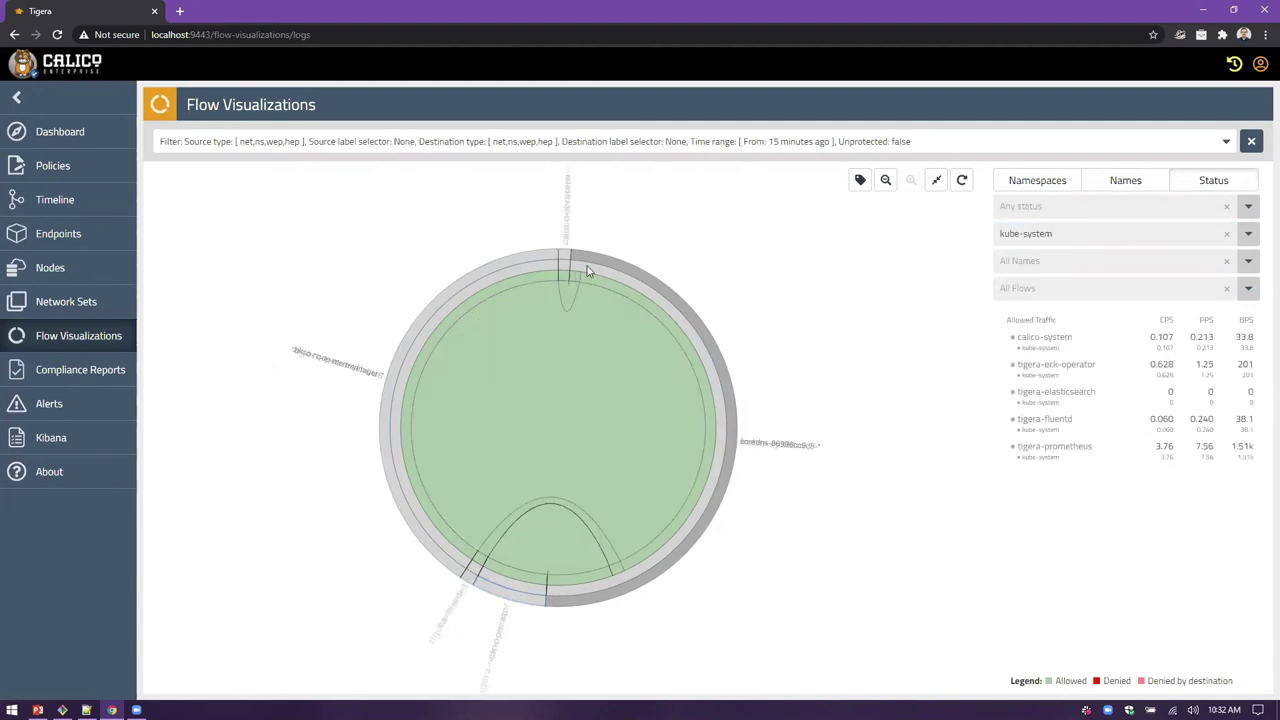
left_click(567, 253)
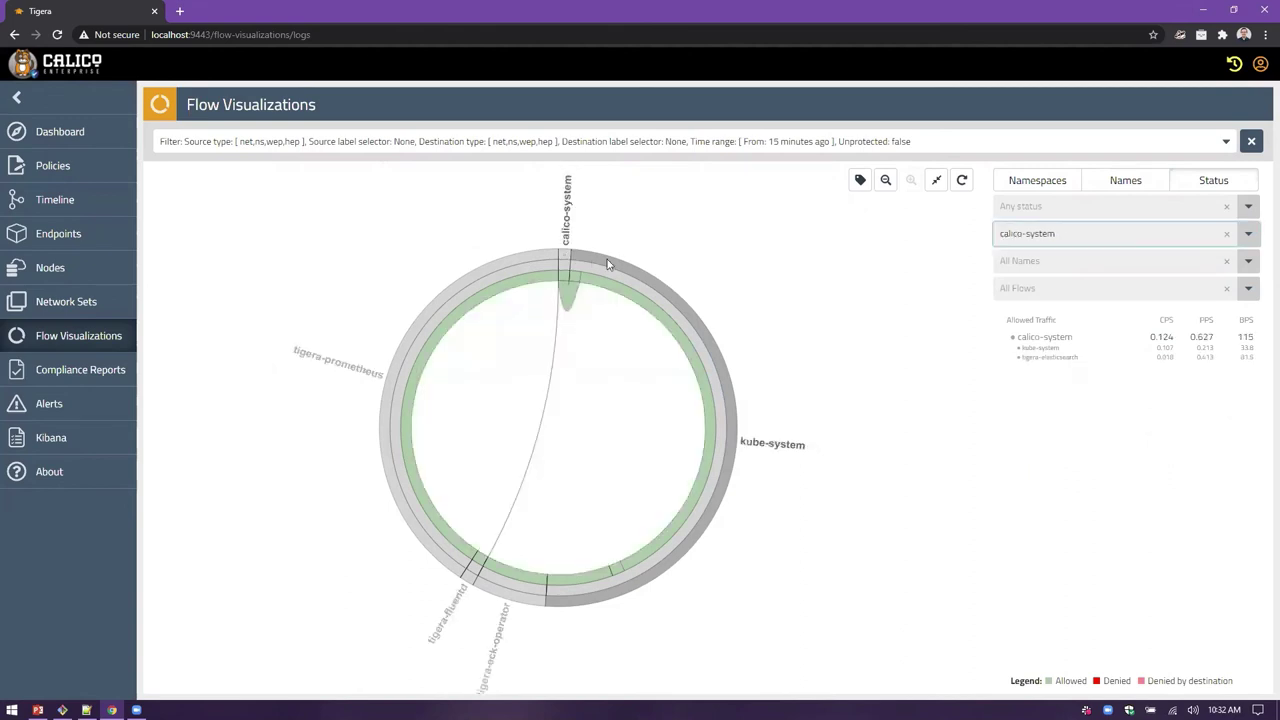
left_click(607, 259)
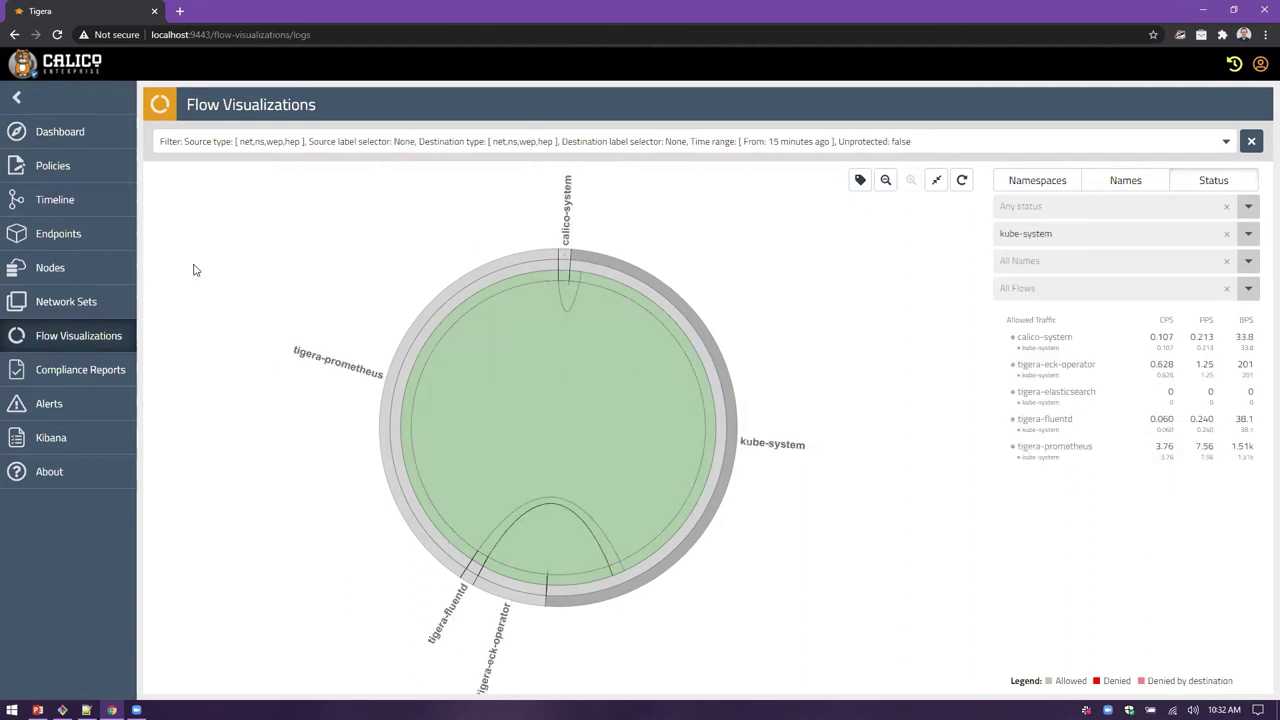
Start a policy recommendation from the Policies Board, covering the last 24 hours in the kube-system namespace
left_click(73, 172)
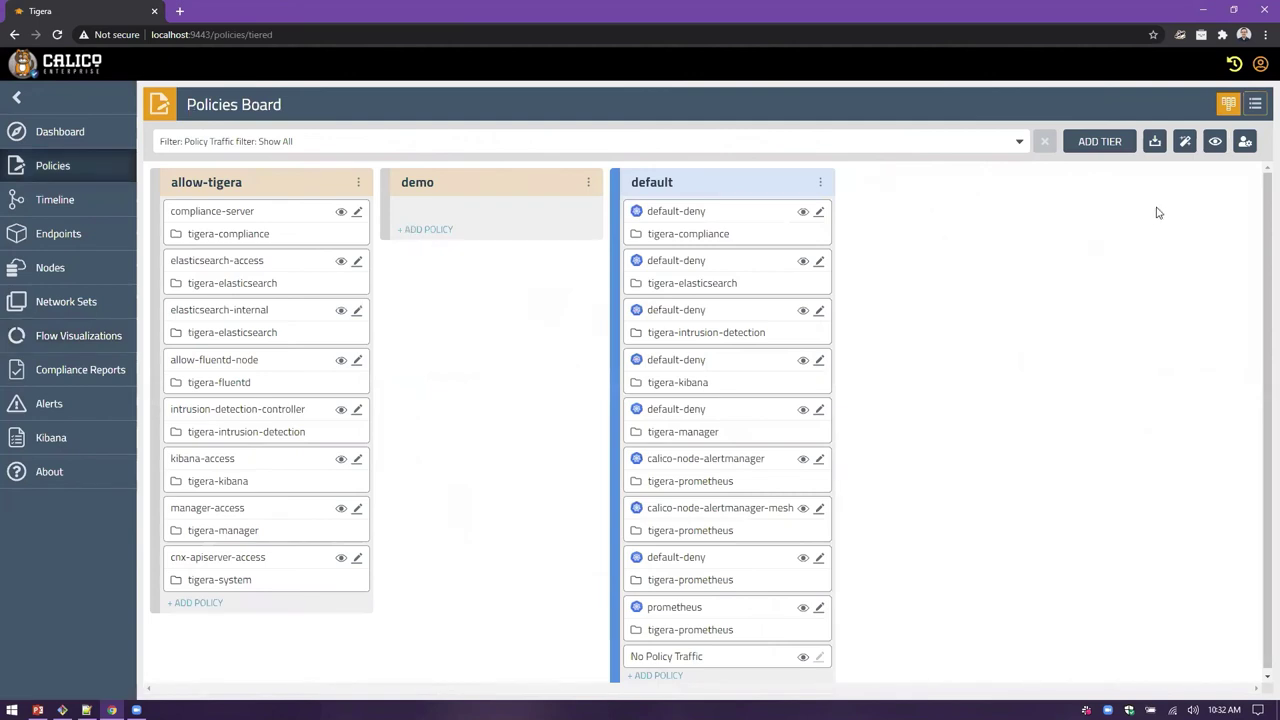
left_click(1183, 145)
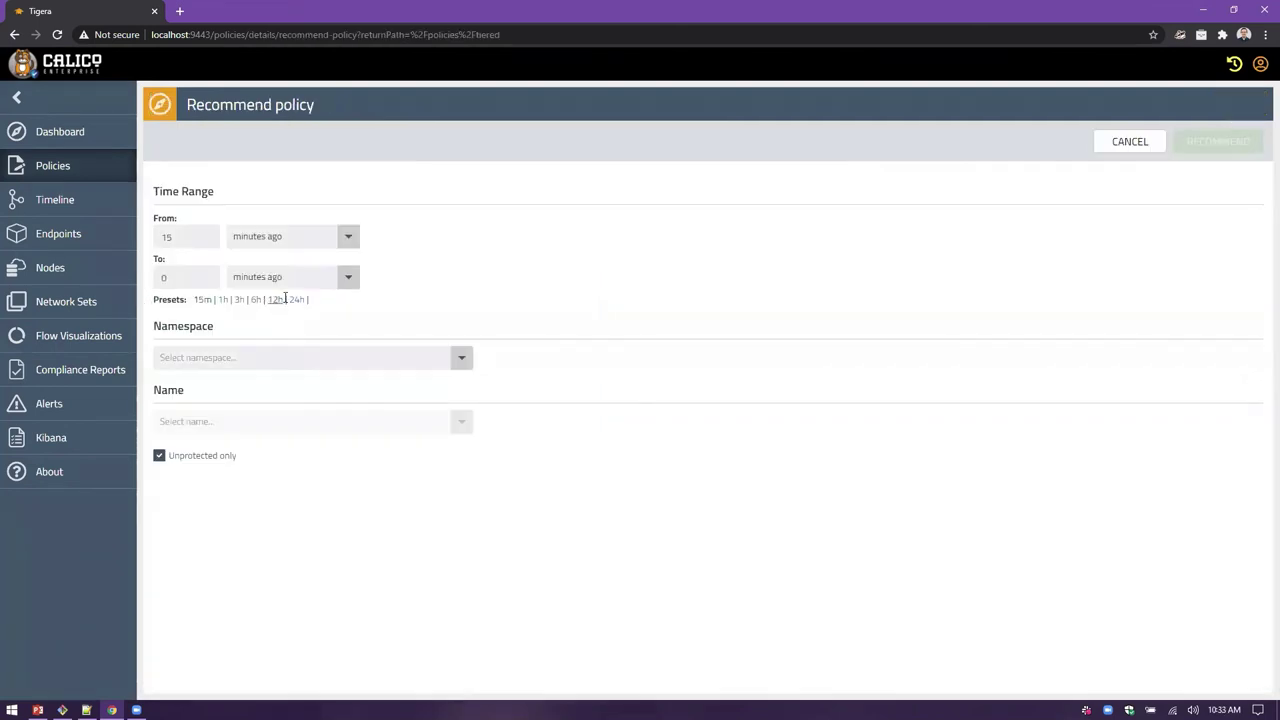
left_click(296, 300)
left_click(460, 358)
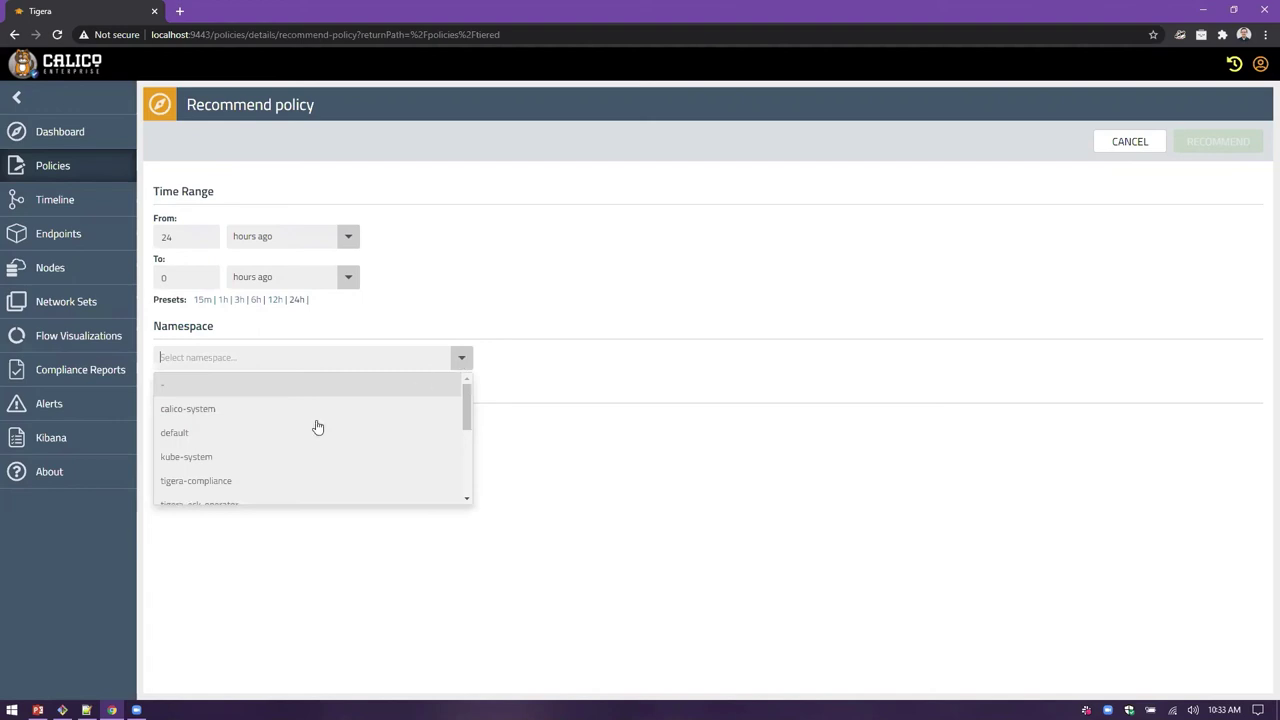
left_click(227, 456)
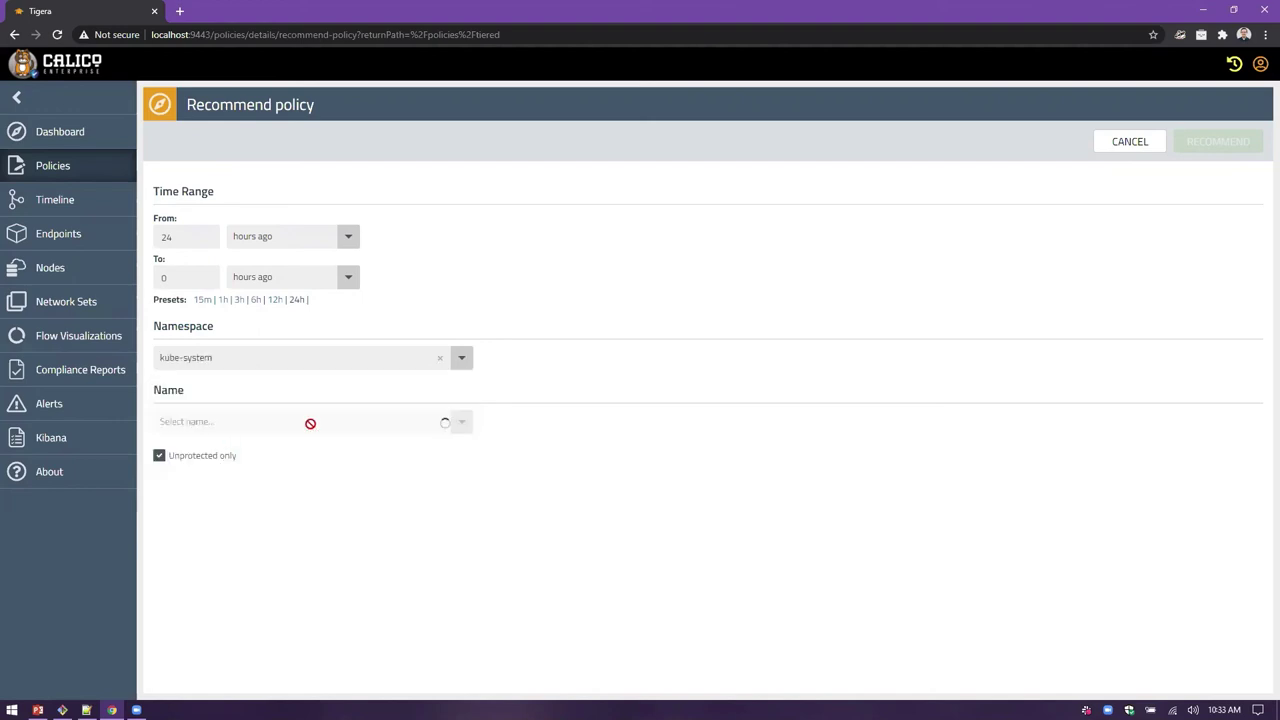
Choose coredns-86996cc9d8-* as the name, toggle the Unprotected only option, and generate the recommended policy
left_click(159, 457)
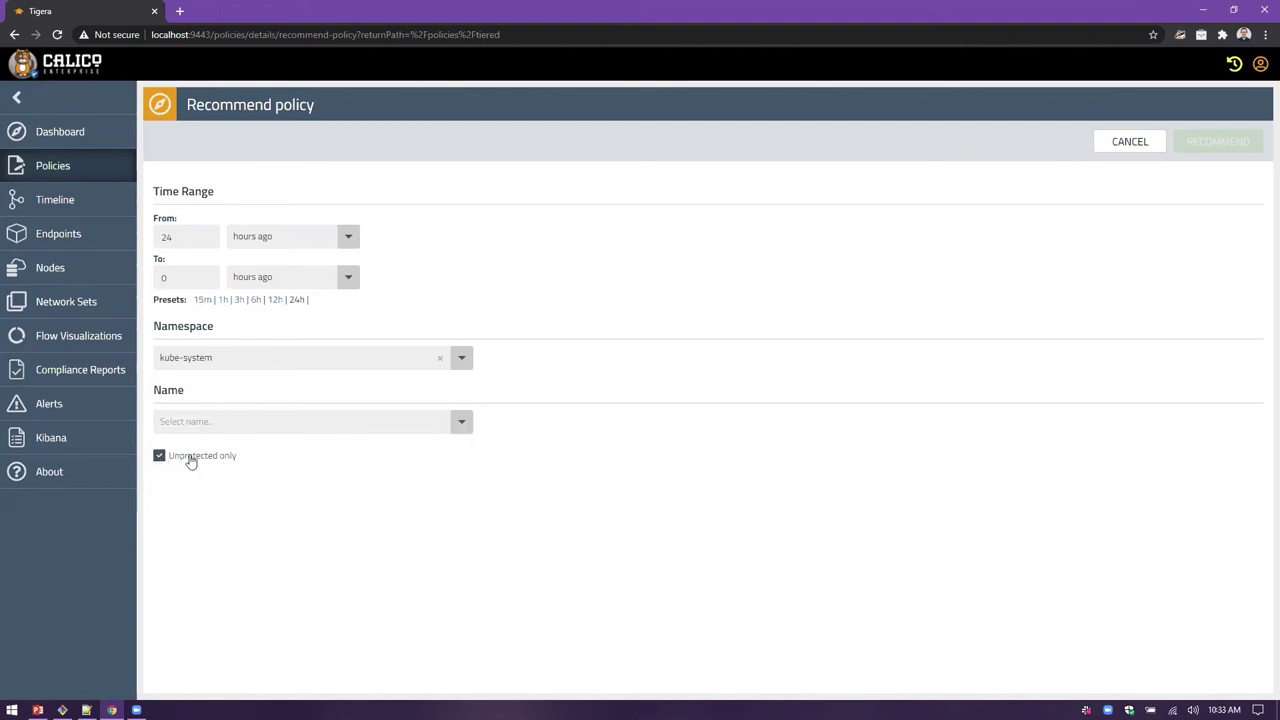
left_click(460, 427)
left_click(272, 455)
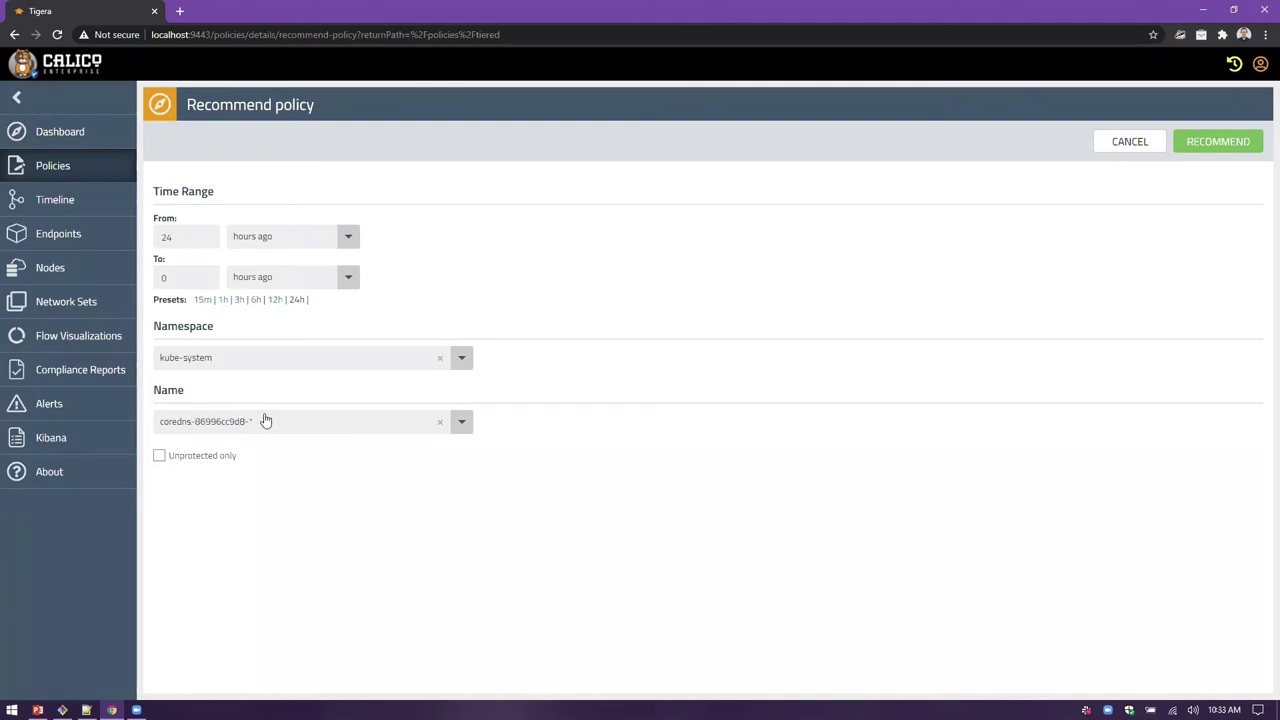
left_click(159, 456)
left_click(1220, 139)
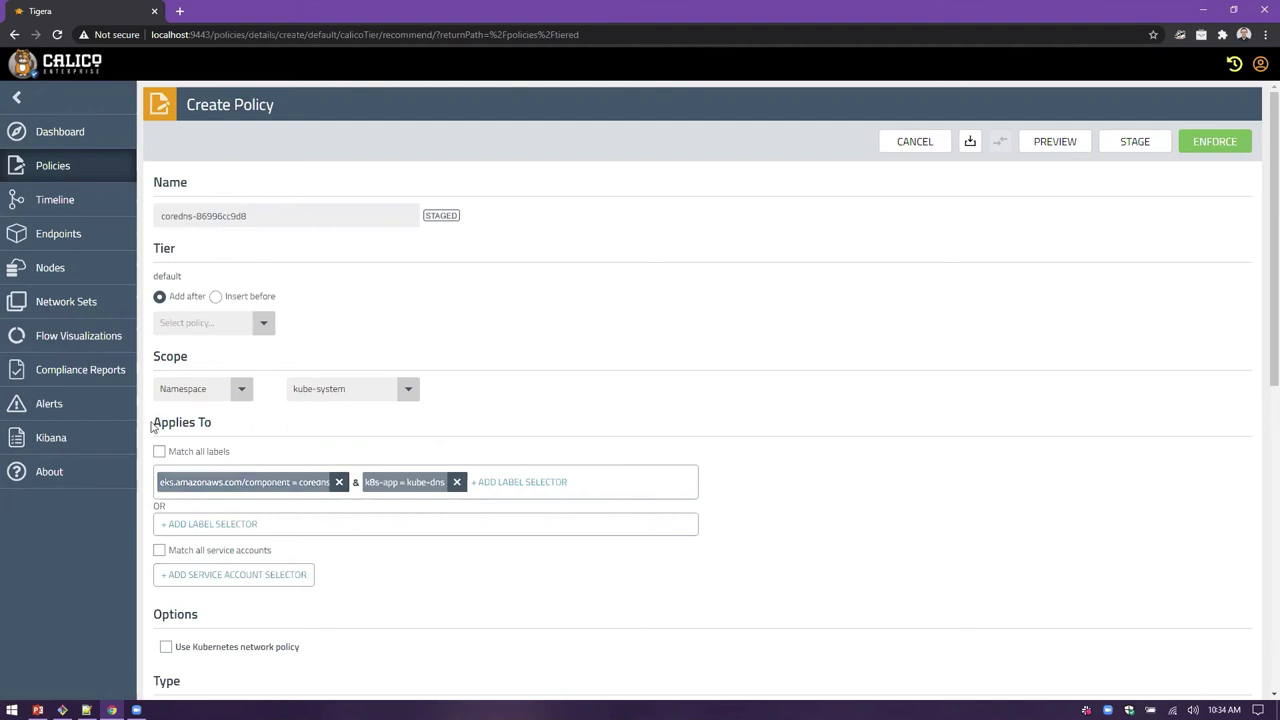
Review the recommended coredns policy's label selectors, type and list of ingress rules
triple_click(208, 424)
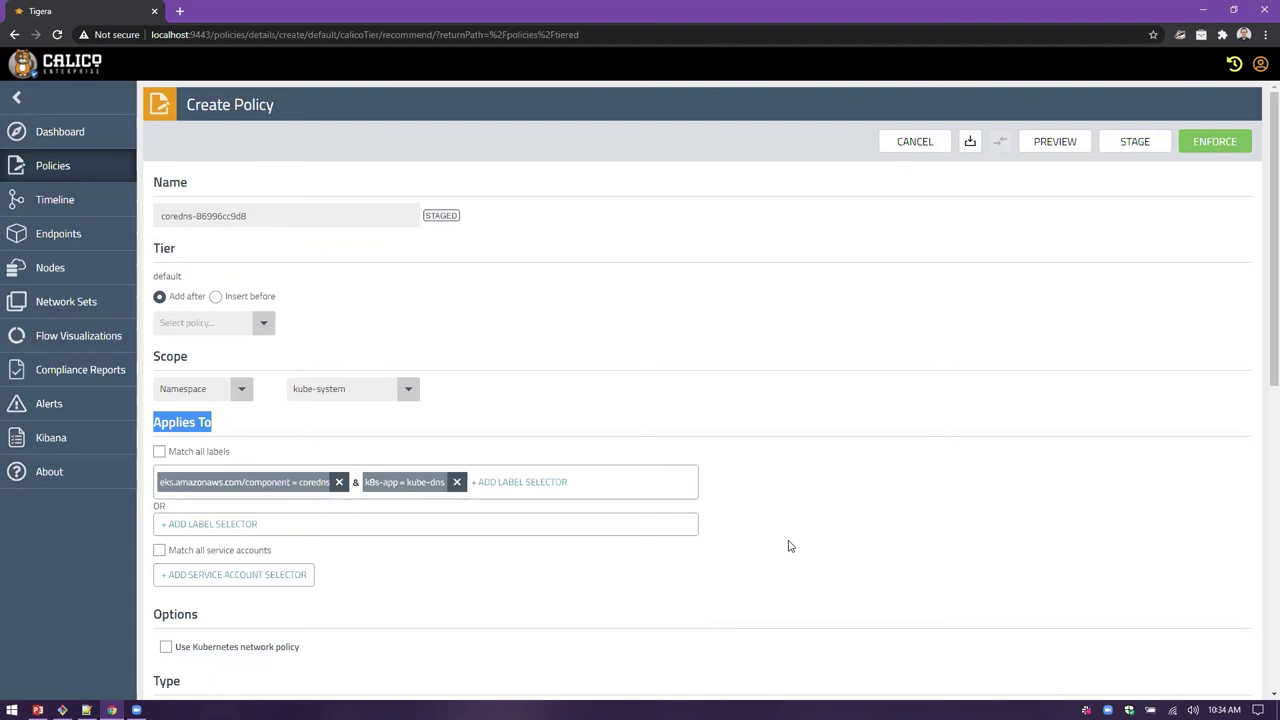
scroll(789, 546, "down", 1)
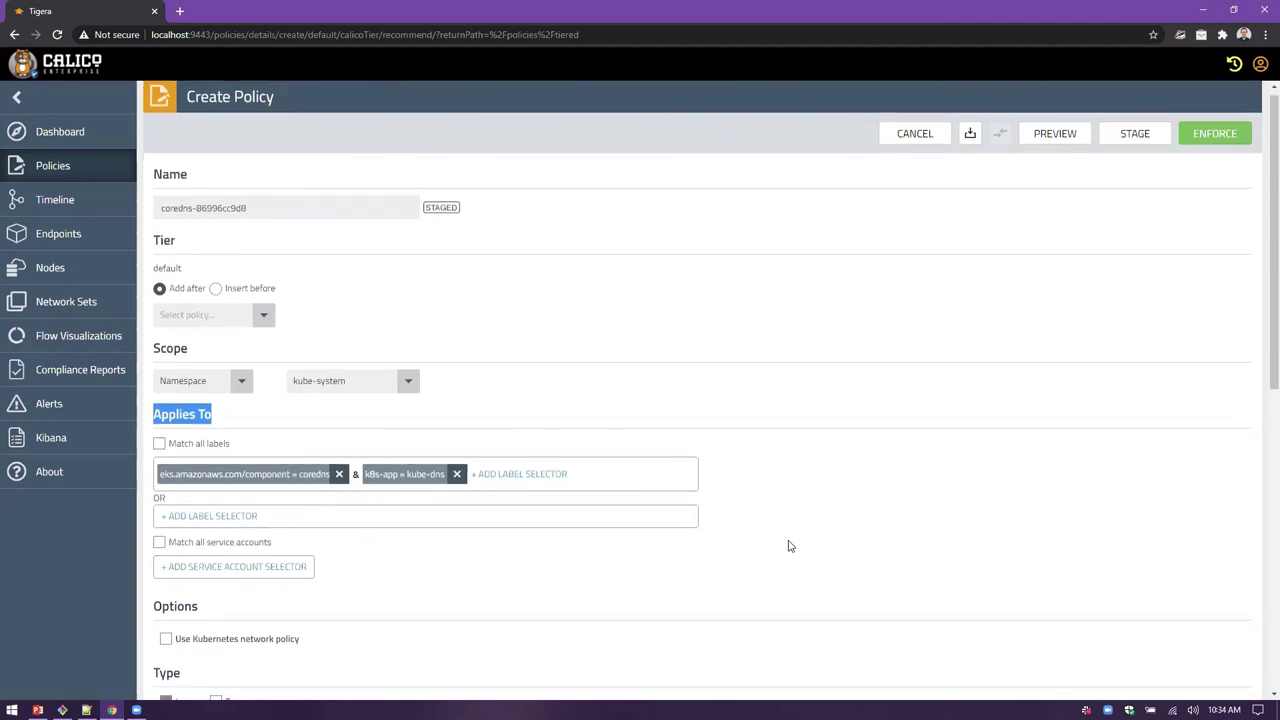
scroll(789, 546, "down", 4)
scroll(788, 540, "down", 2)
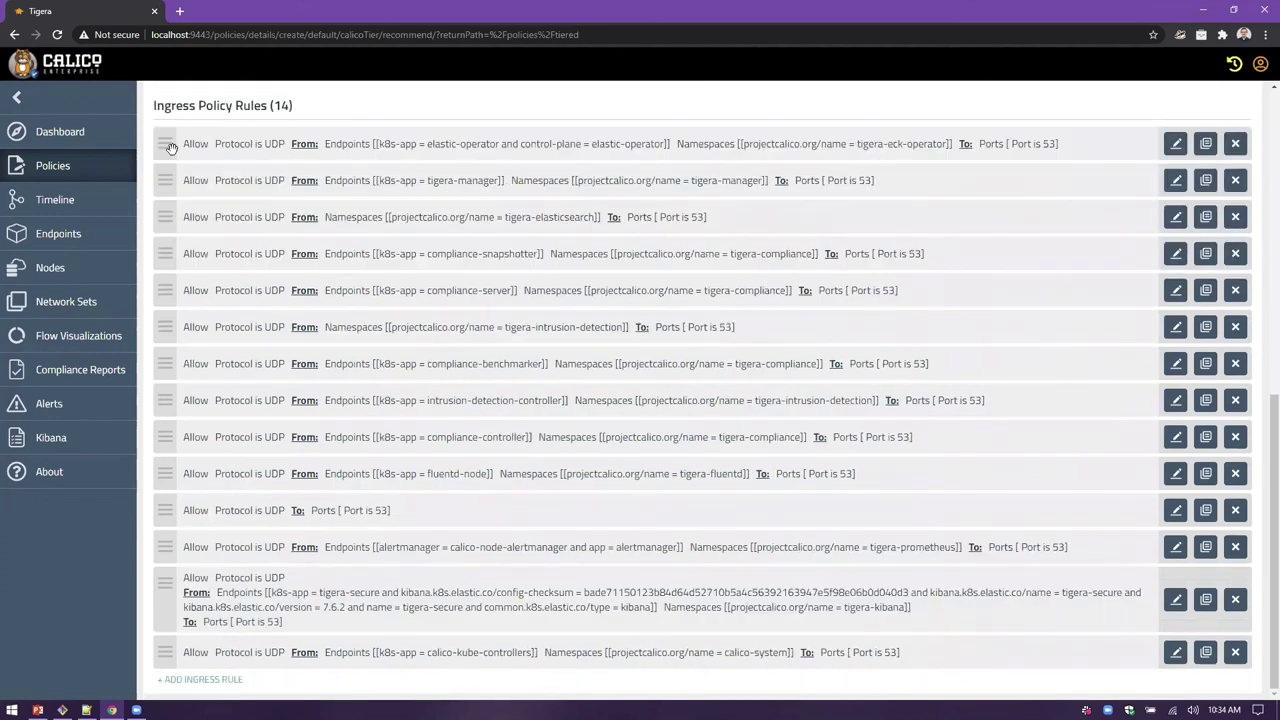
left_click_drag(274, 106, 290, 107)
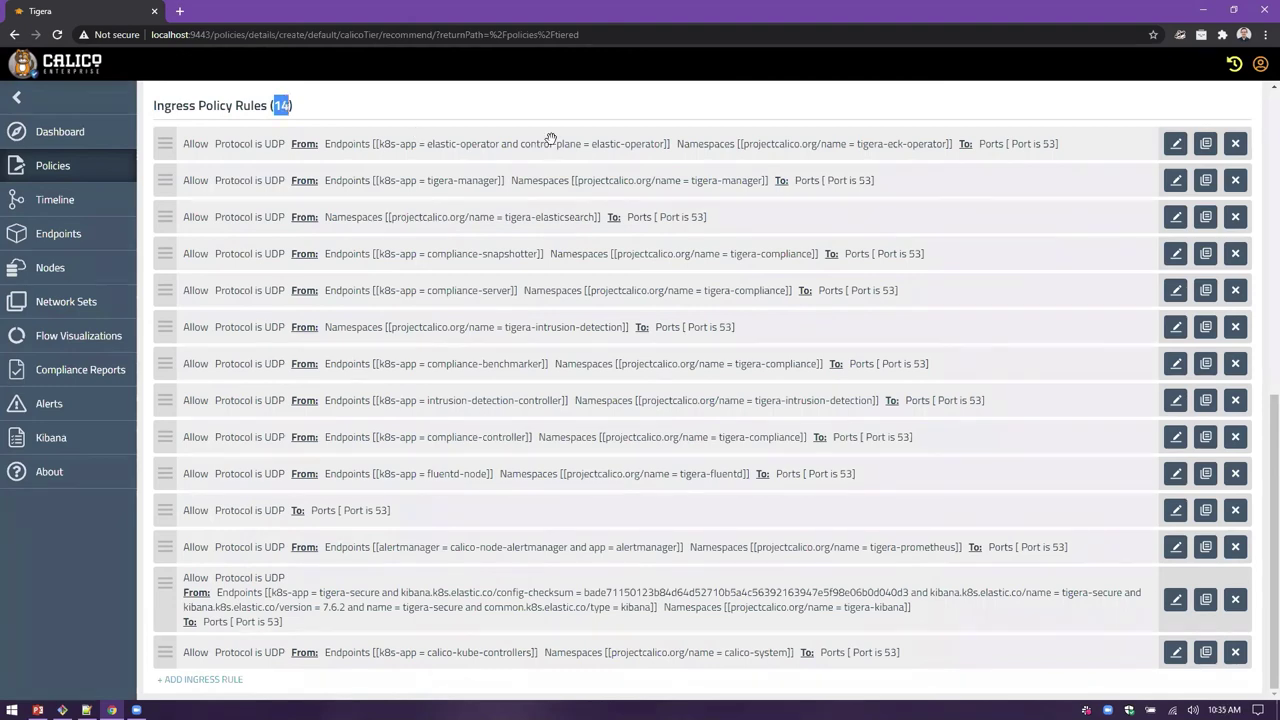
scroll(464, 391, "up", 5)
scroll(510, 529, "down", 3)
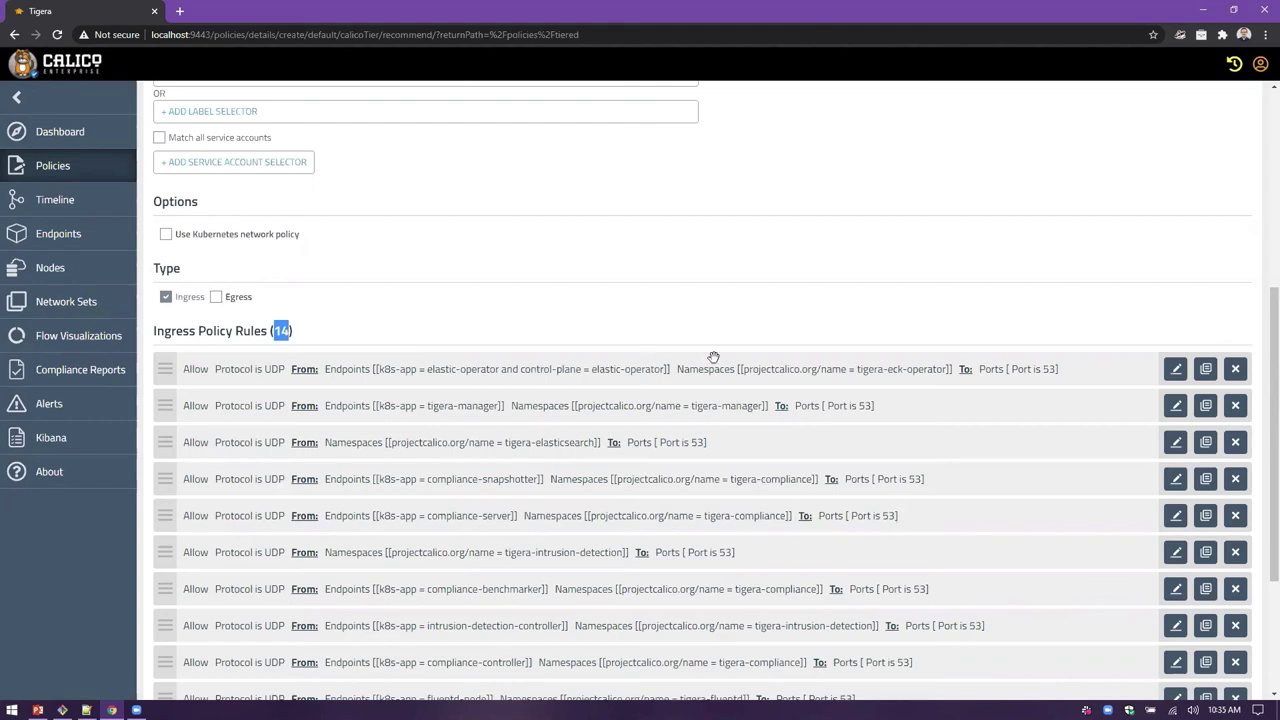
scroll(716, 357, "down", 1)
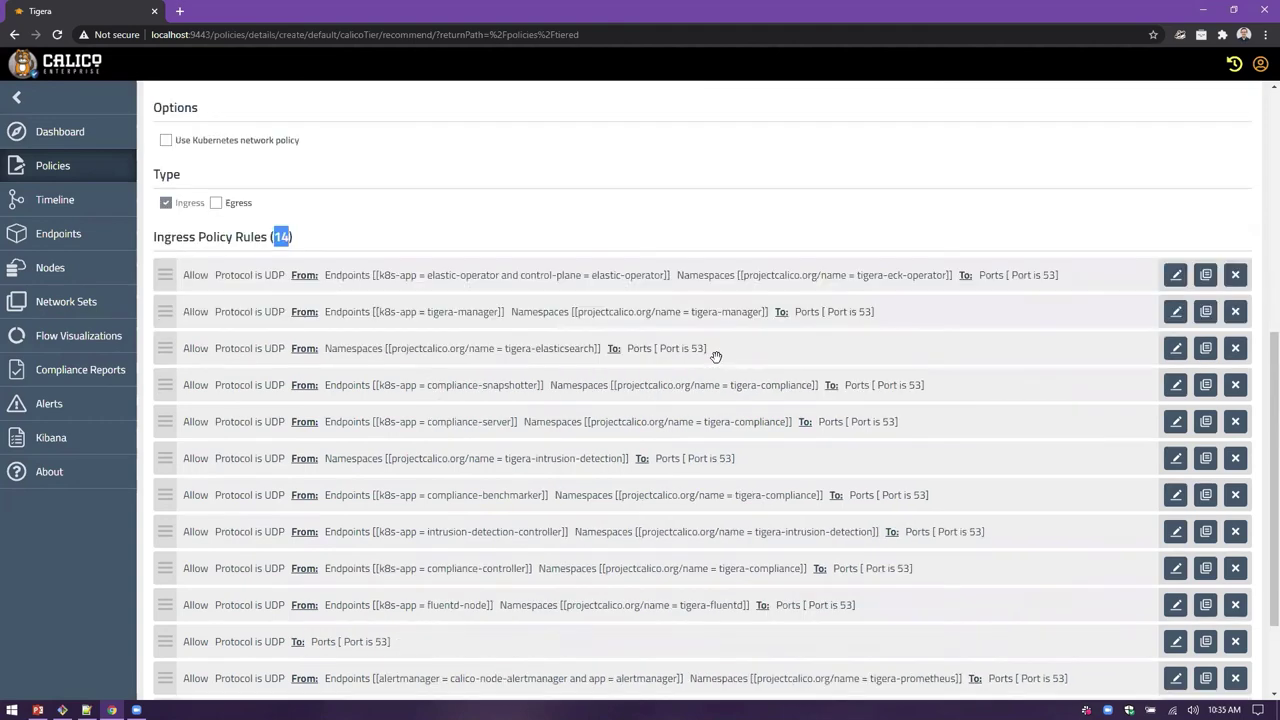
scroll(716, 357, "down", 1)
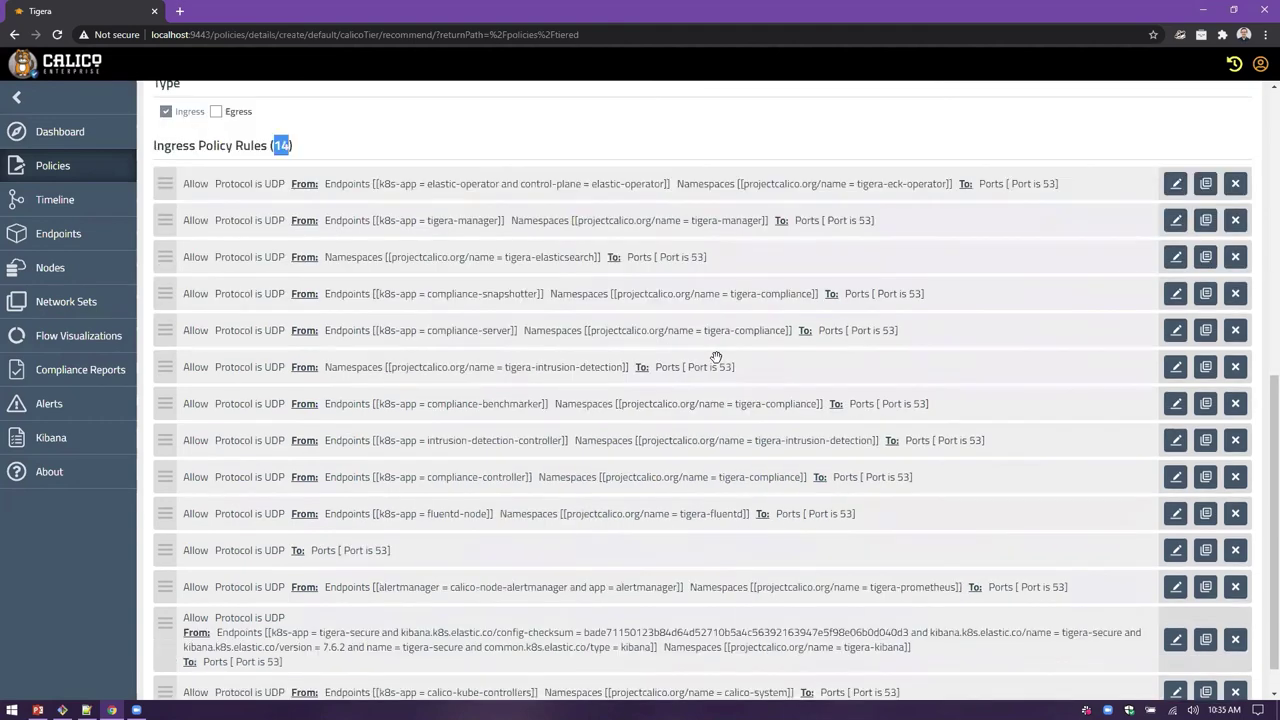
scroll(716, 357, "down", 1)
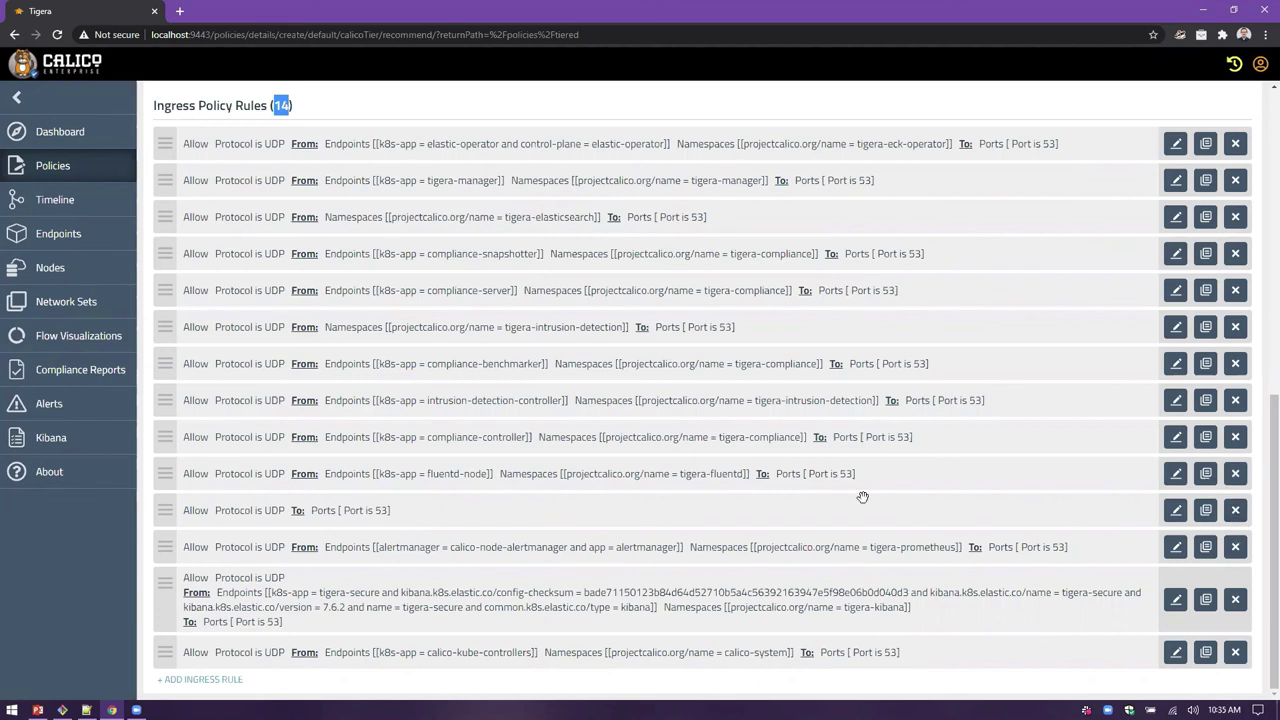
Remove every ingress rule except those for compliance-controller, calico-node-alertmanager, the tigera-secure Kibana endpoint and calico-kube-controllers
left_click(1236, 511)
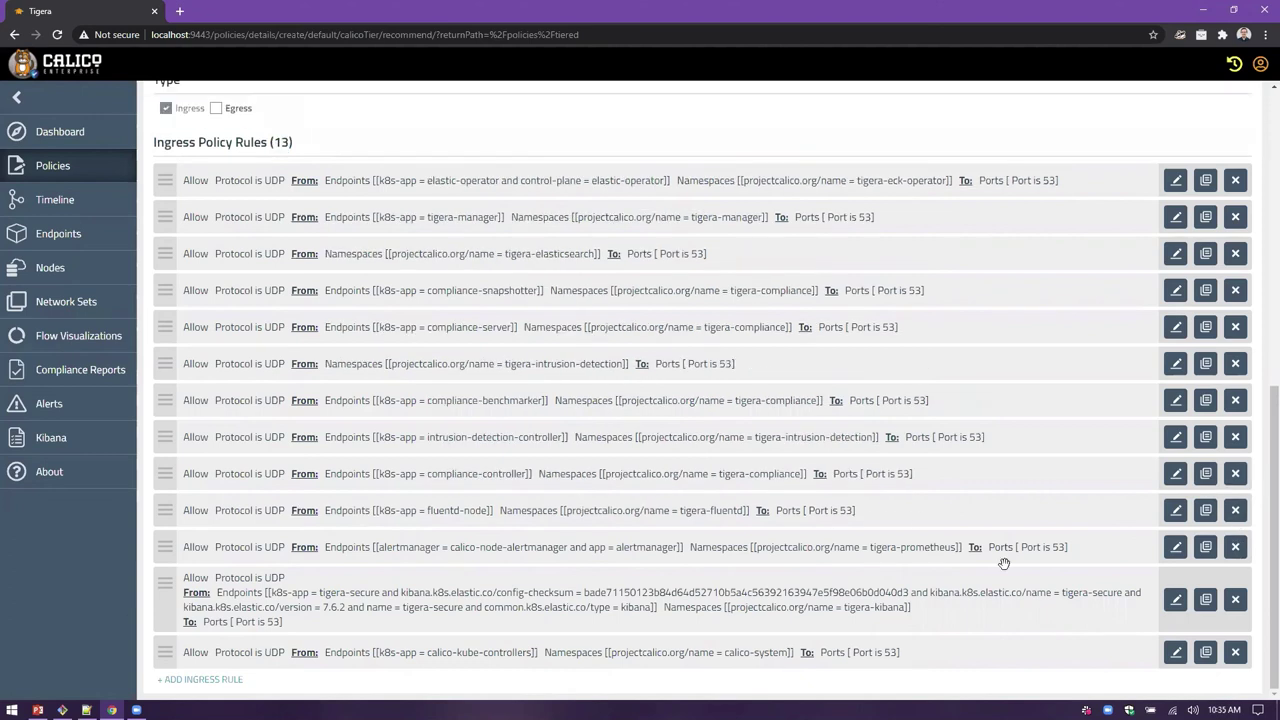
left_click(1236, 218)
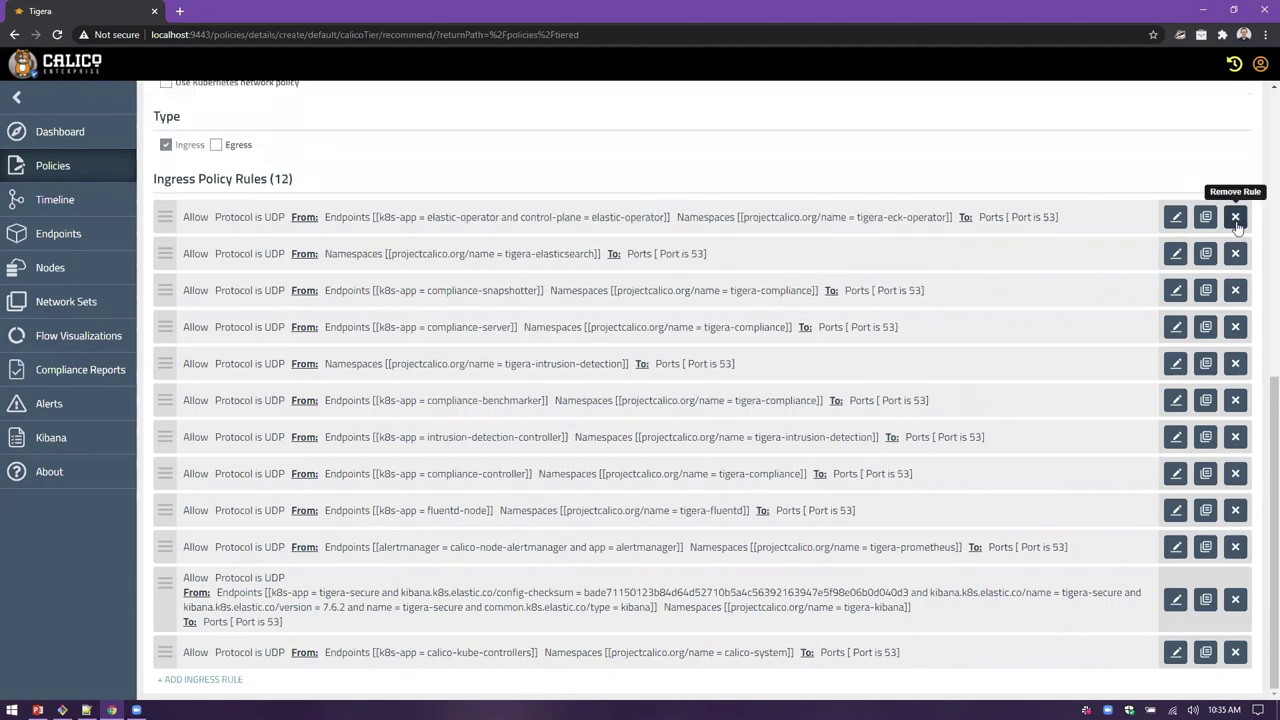
left_click(1236, 332)
left_click(1236, 332)
left_click(1236, 332)
left_click(1236, 332)
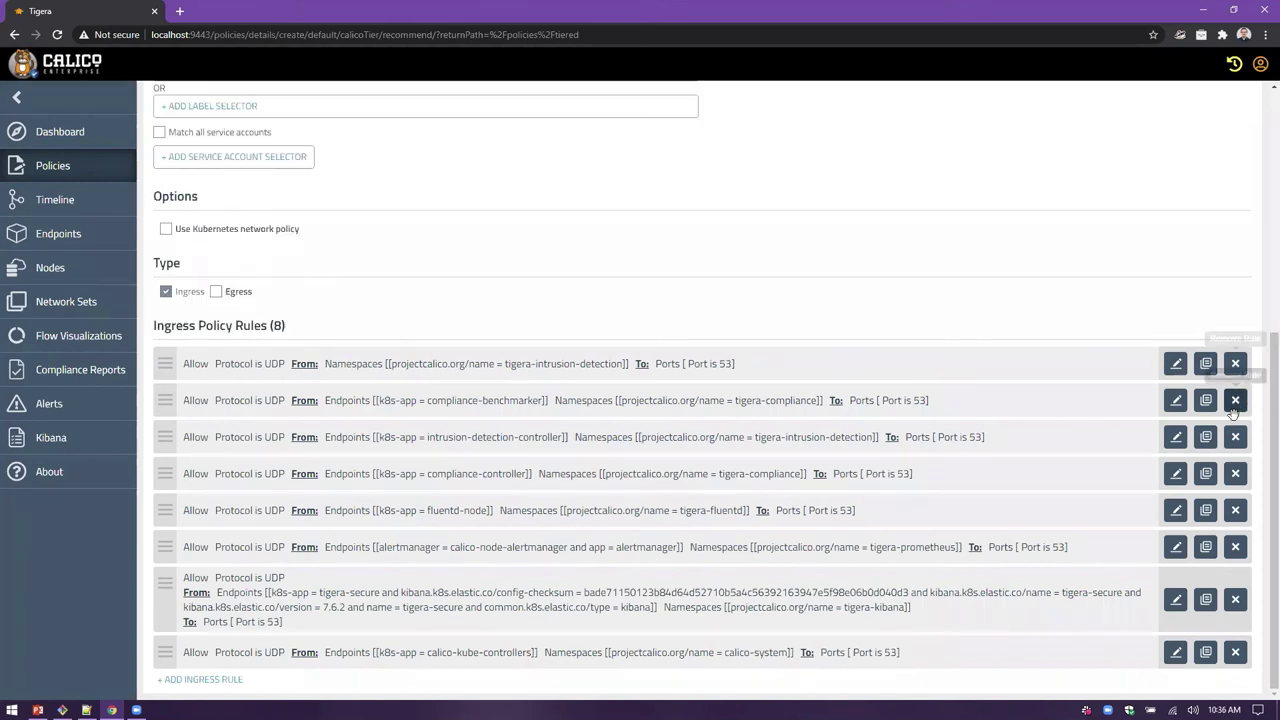
left_click(1236, 436)
left_click(1236, 436)
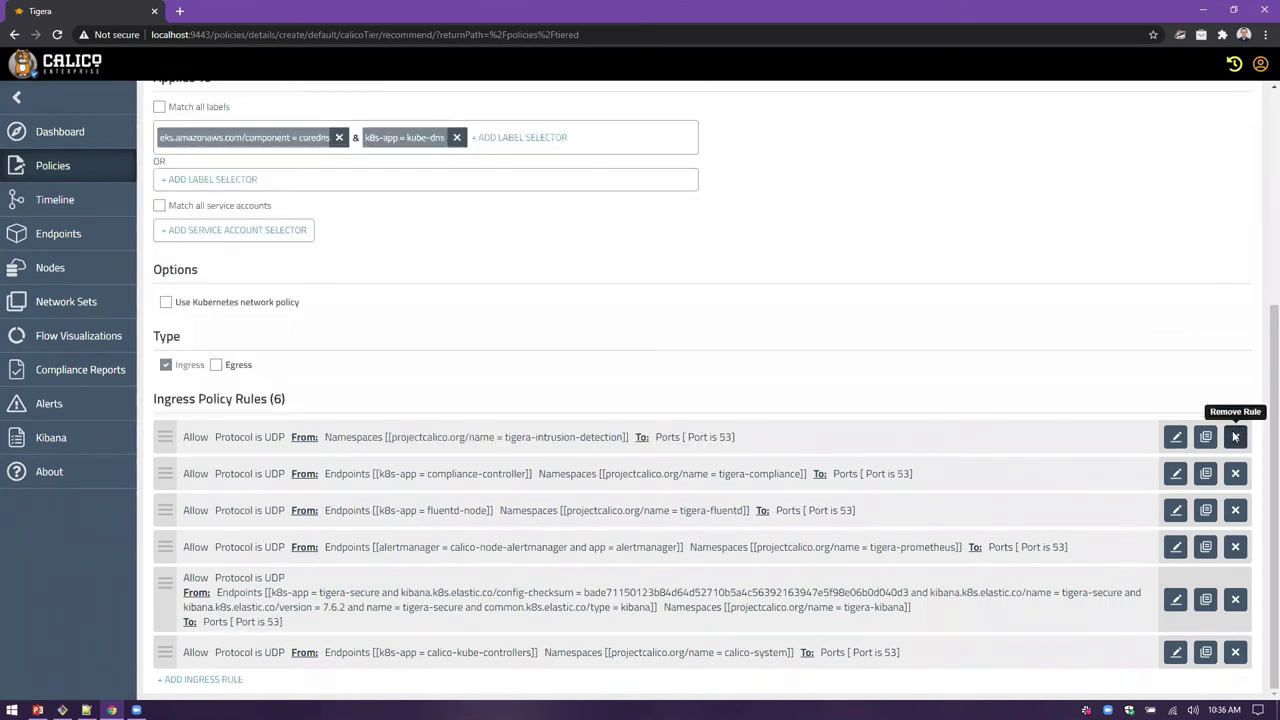
left_click(1236, 436)
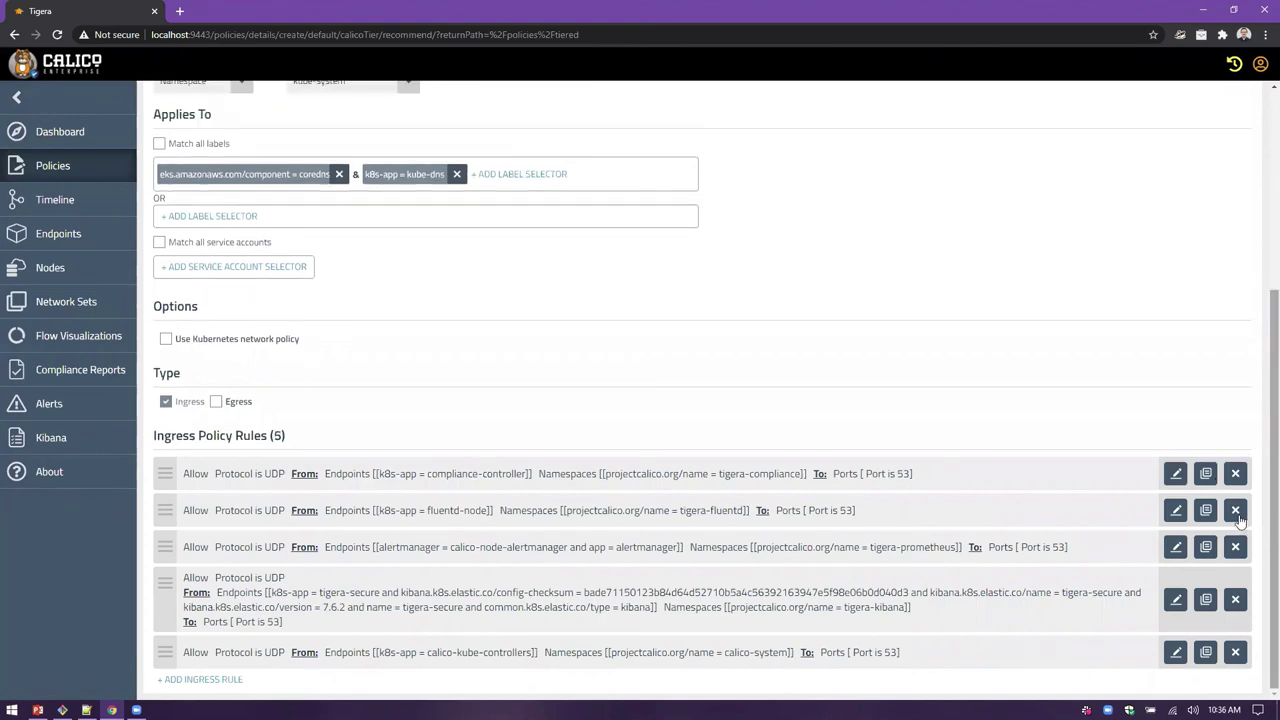
left_click(1236, 510)
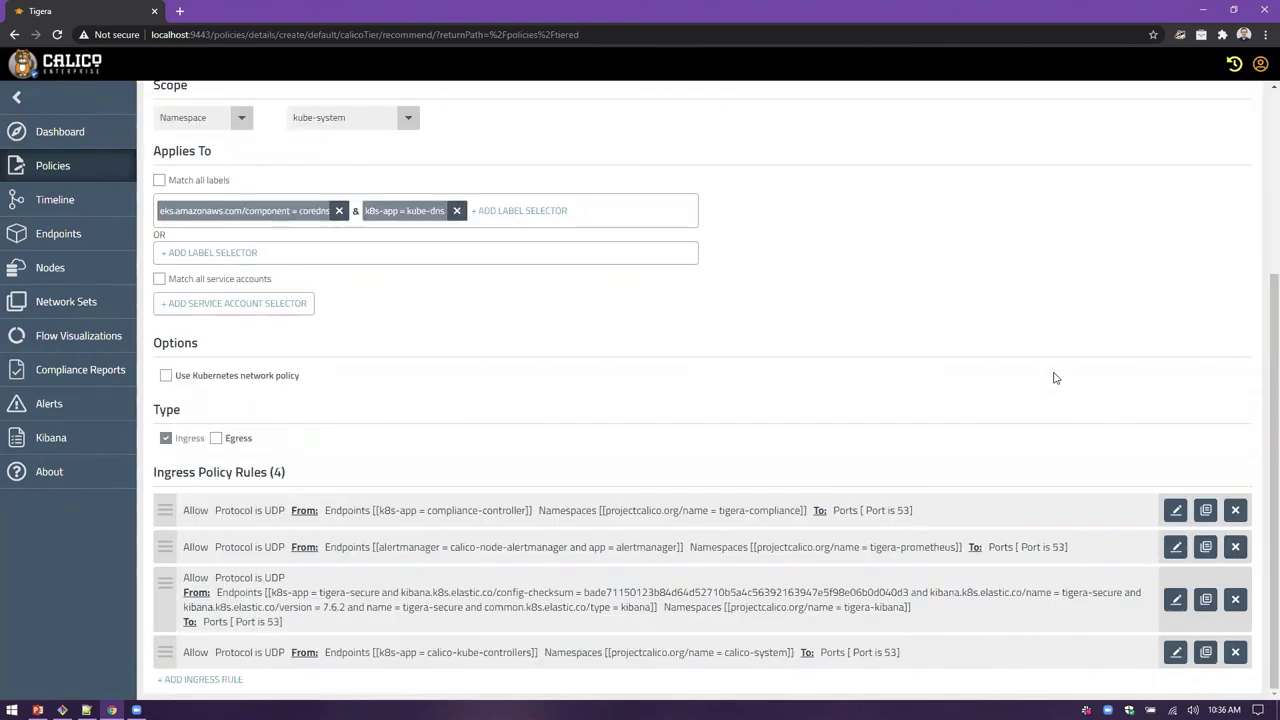
Preview the staged coredns policy's impact on the flows and show the preview by status
scroll(1180, 168, "up", 3)
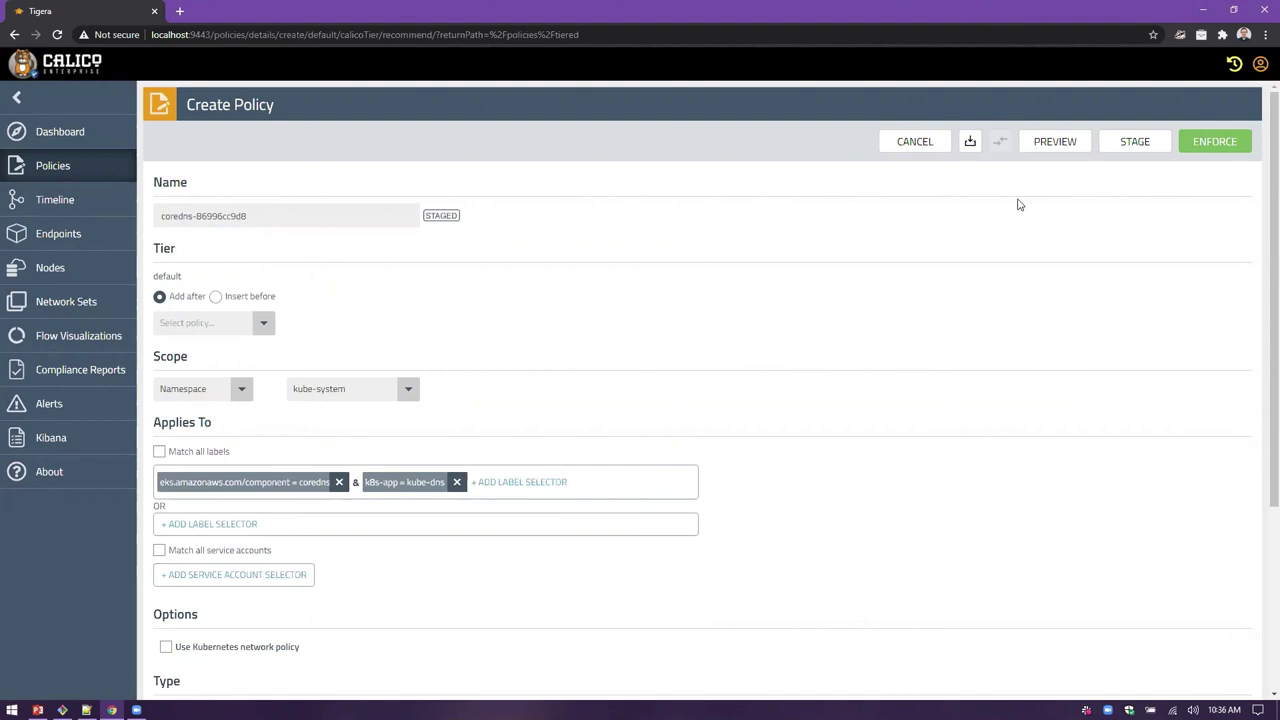
left_click(1057, 145)
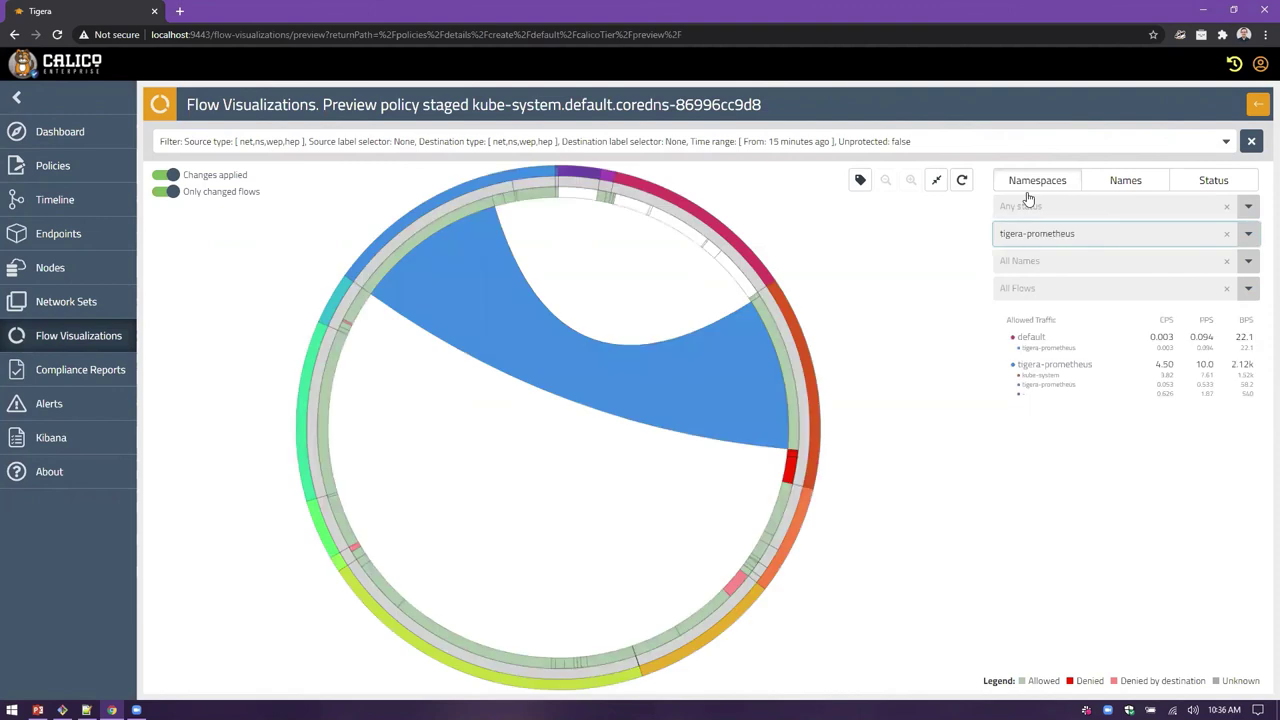
left_click(1195, 180)
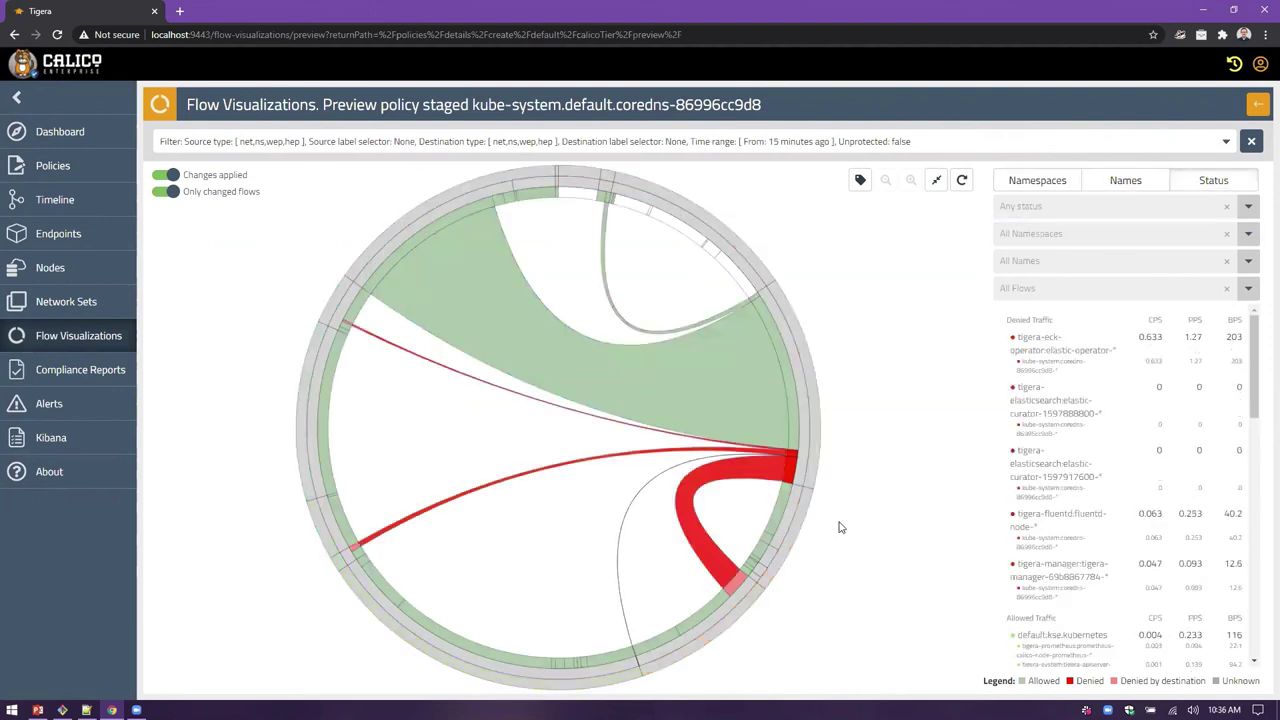
Compare the flow chart with and without the policy changes applied, and inspect the denied flows to coredns
left_click(172, 176)
left_click(176, 177)
left_click(800, 458)
left_click(830, 474)
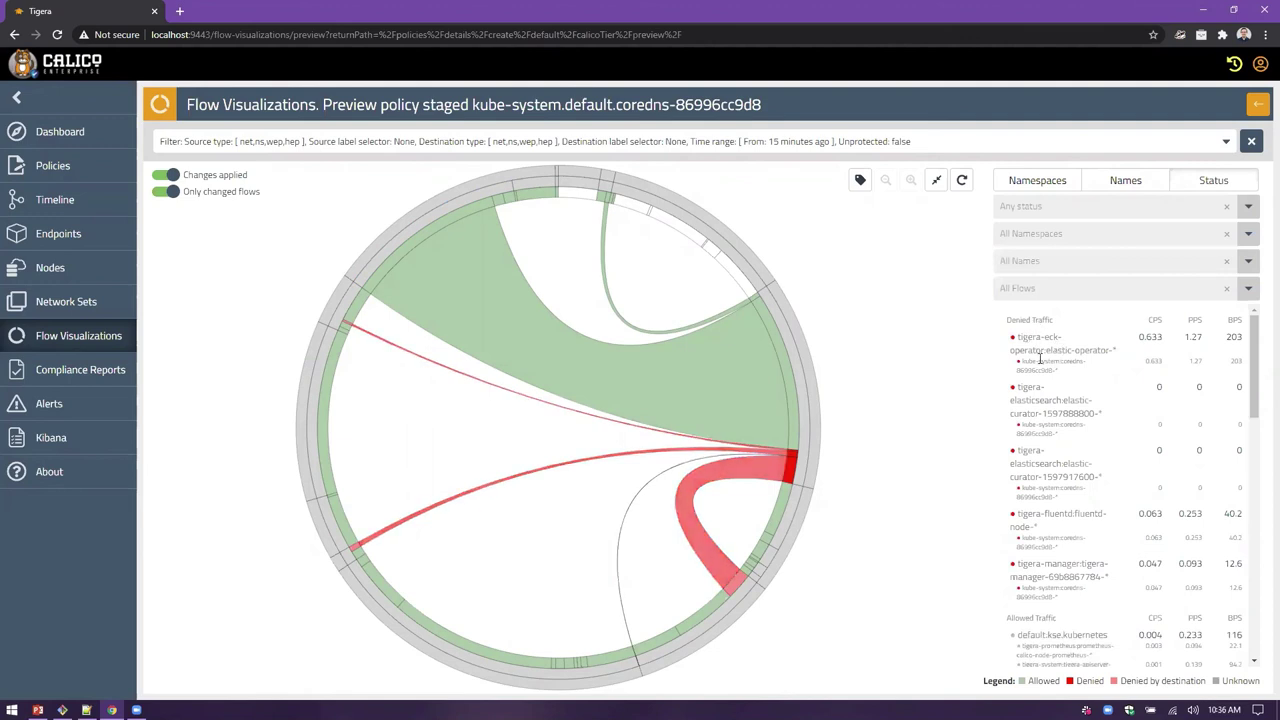
Examine the Denied Traffic entries for the elastic-operator, elastic-curator, fluentd-node and tigera-manager sources
triple_click(1092, 381)
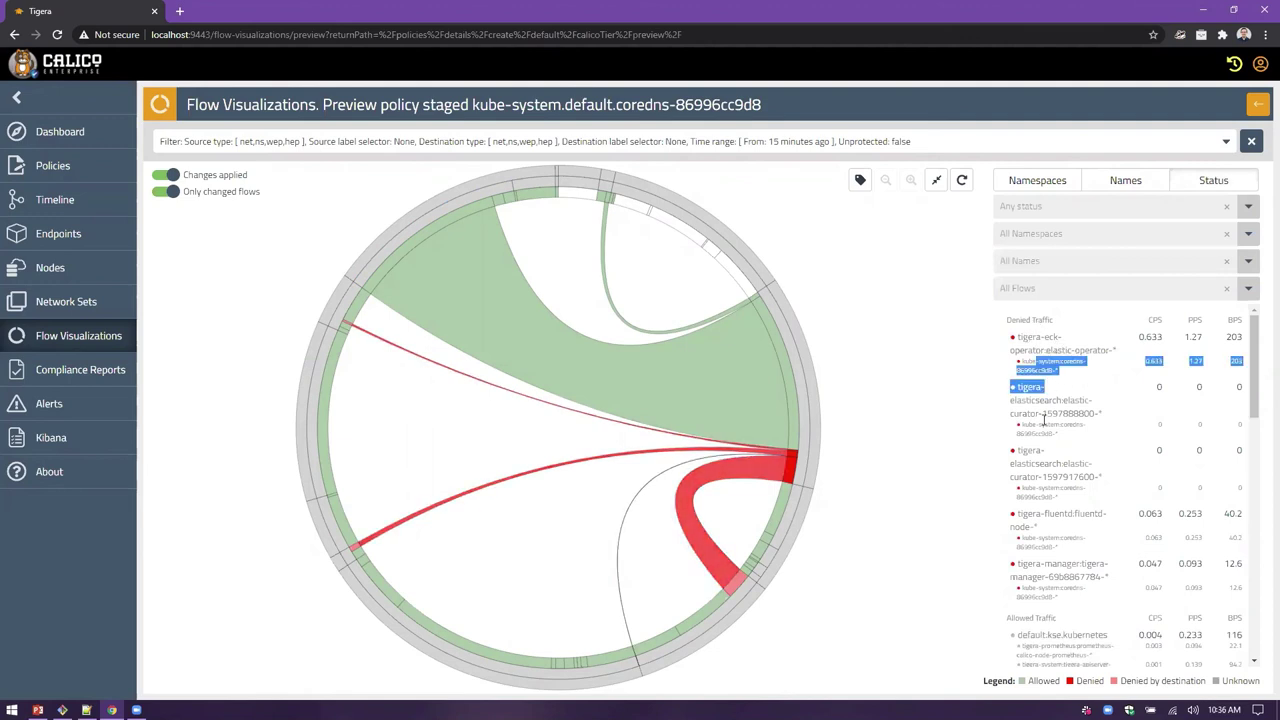
left_click(1044, 419)
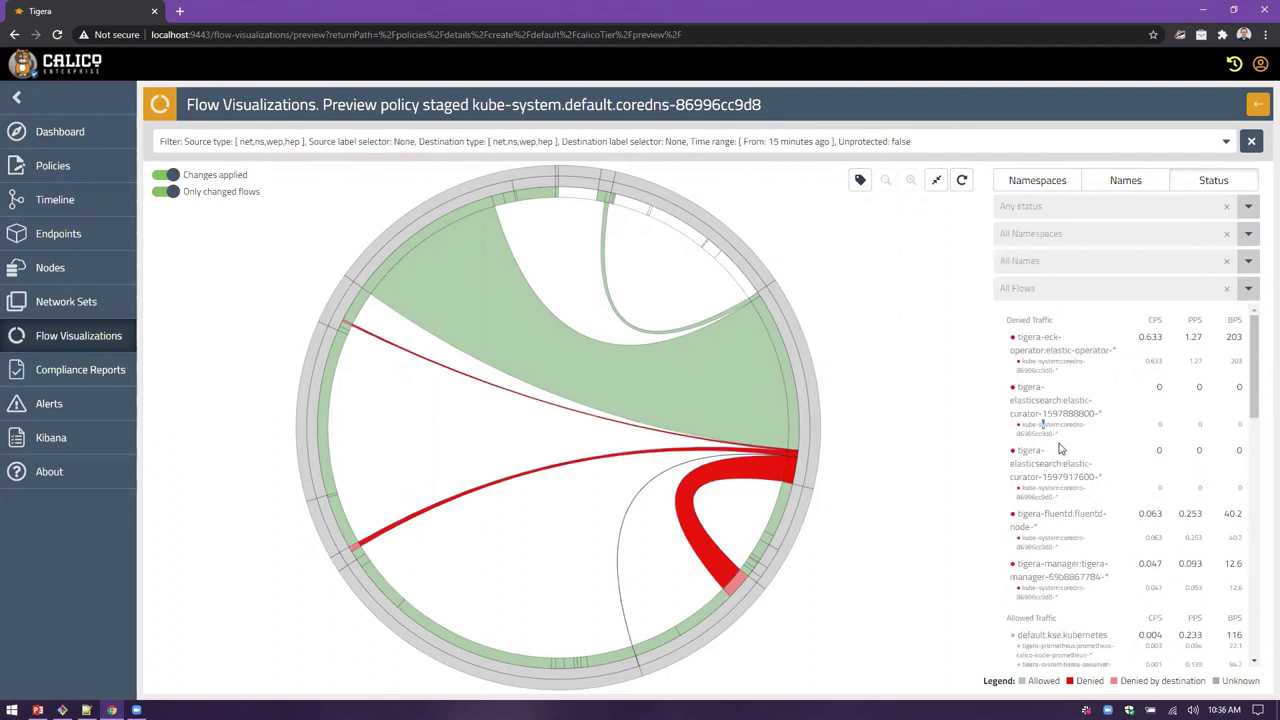
scroll(1054, 437, "down", 1)
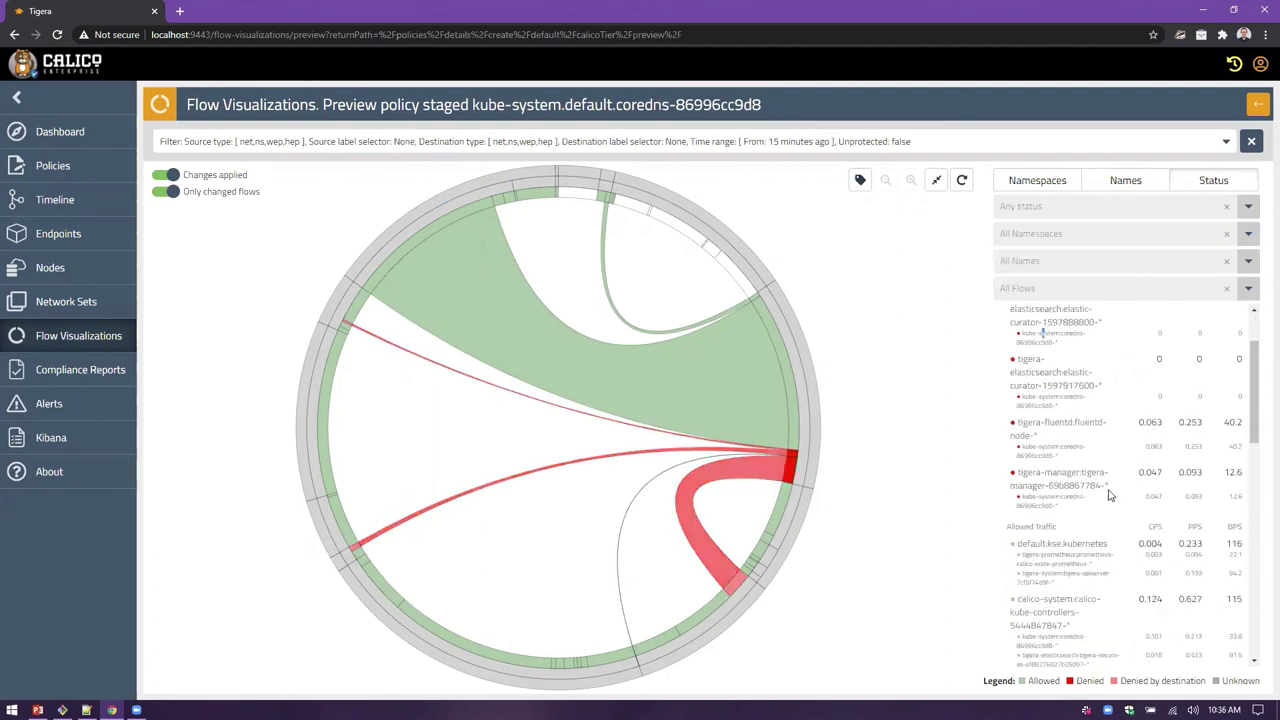
left_click_drag(1108, 487, 1046, 478)
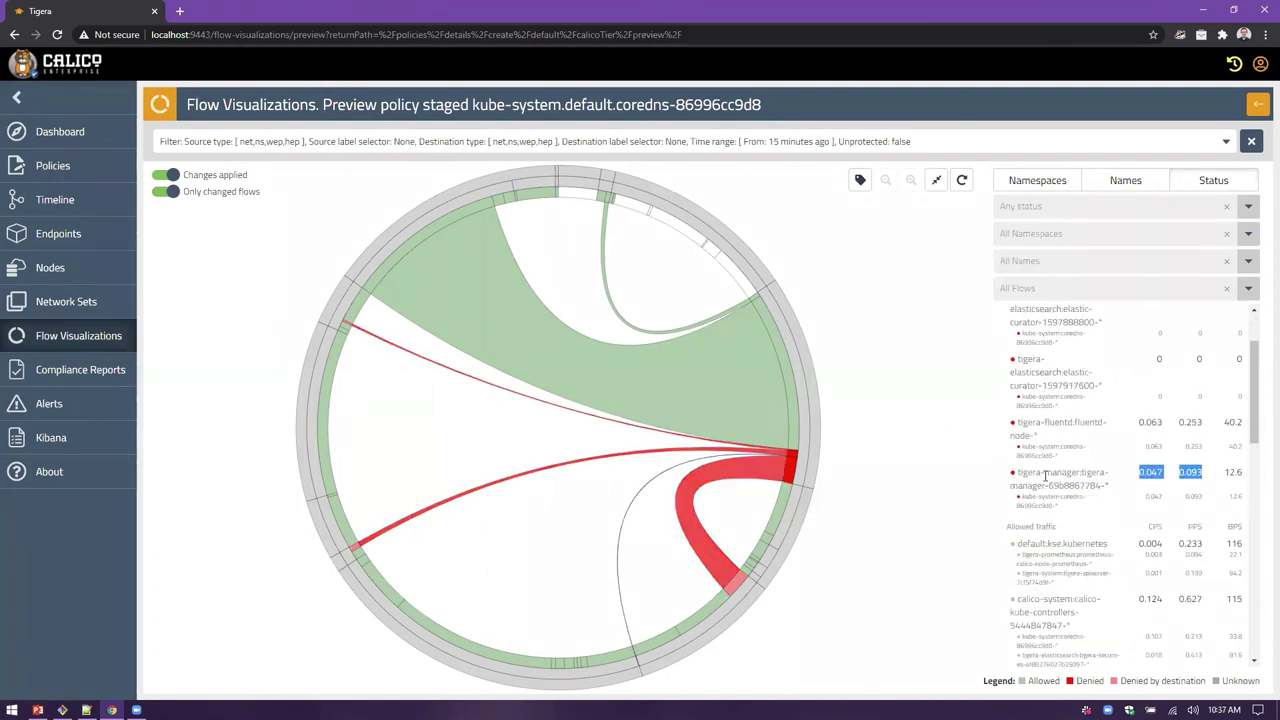
left_click(1046, 478)
Leave the flow preview and review the coredns policy draft's scope, label selectors and remaining ingress rules
left_click(1258, 104)
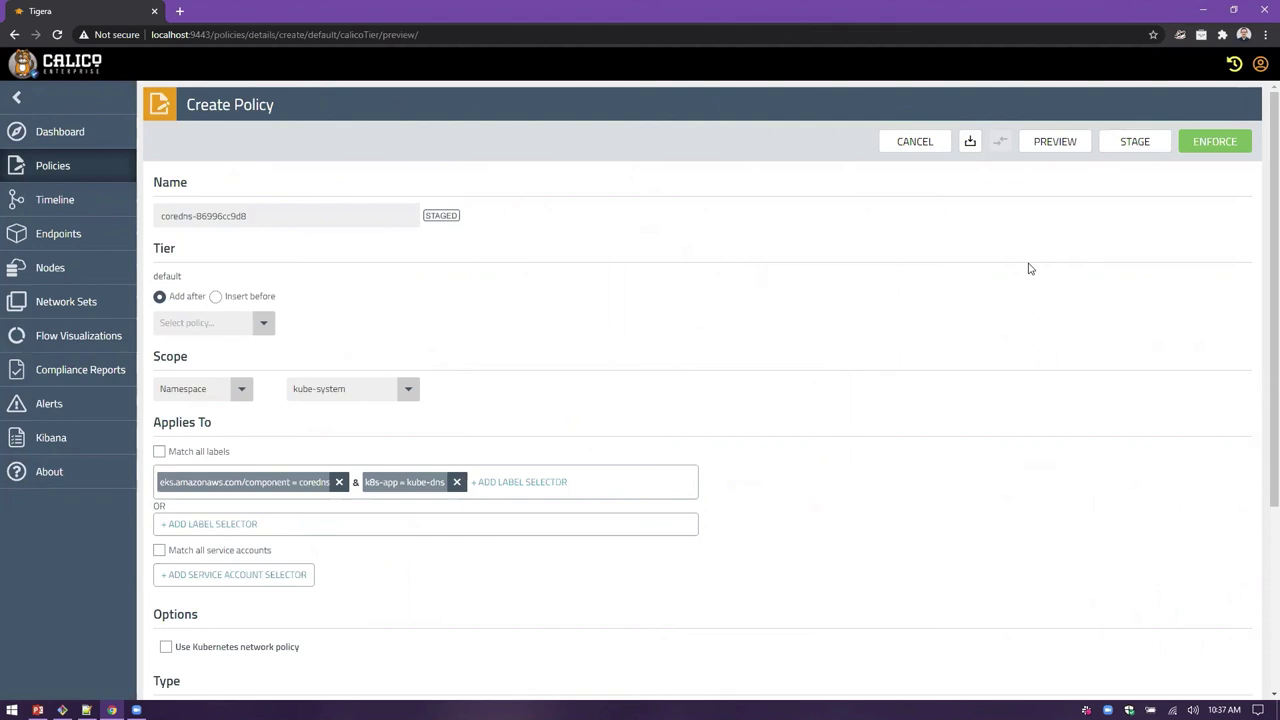
scroll(1043, 214, "down", 2)
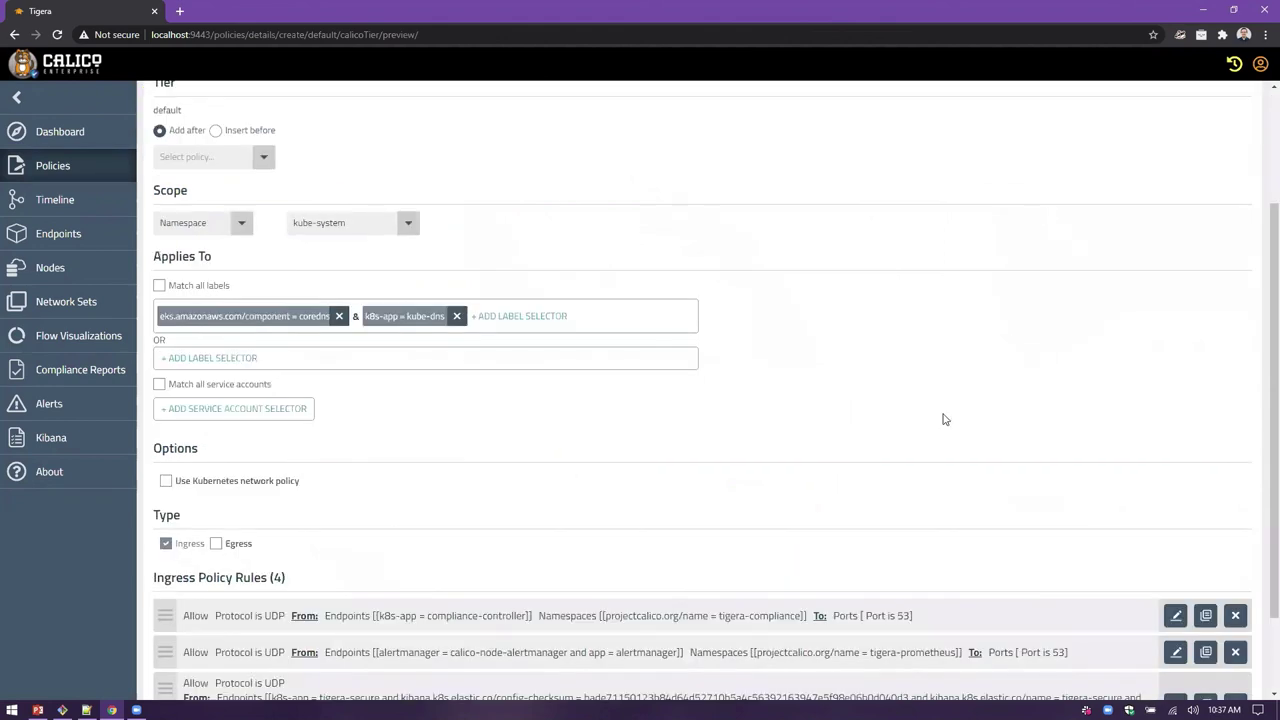
scroll(943, 419, "up", 2)
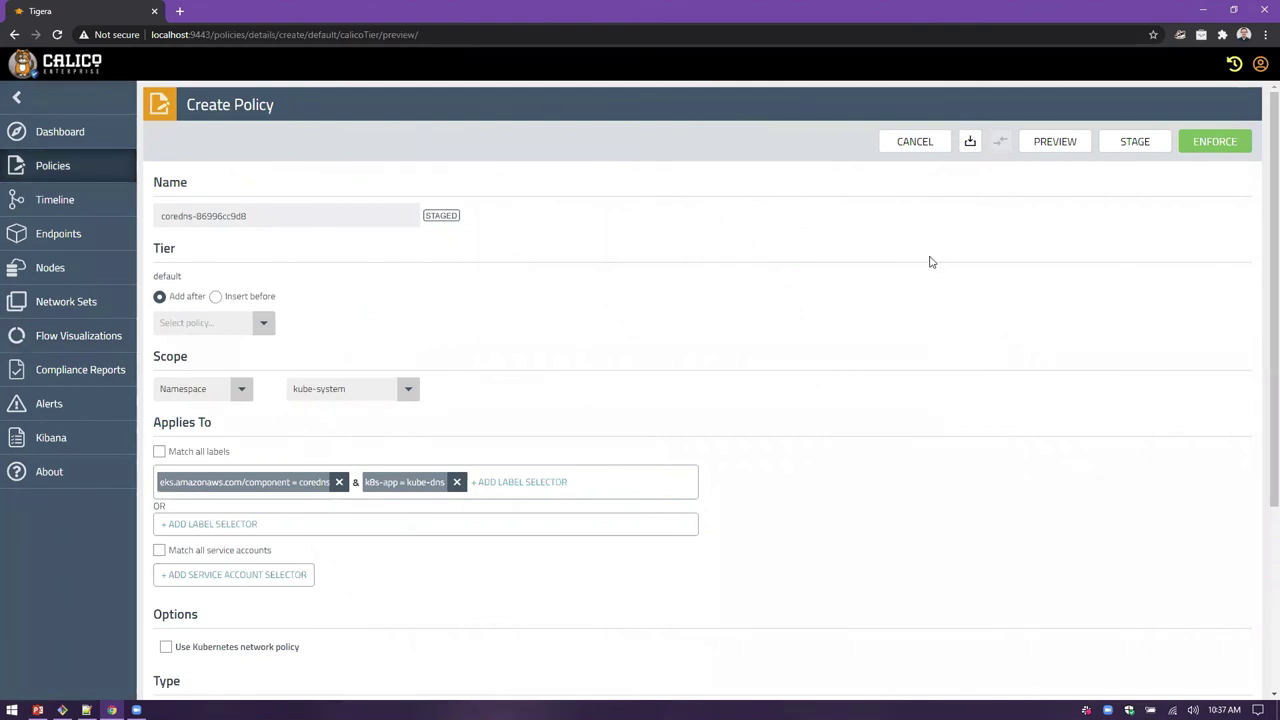
Download the staged coredns policy as YAML, review its ingress rules in Notepad++, and return to the browser
left_click(970, 142)
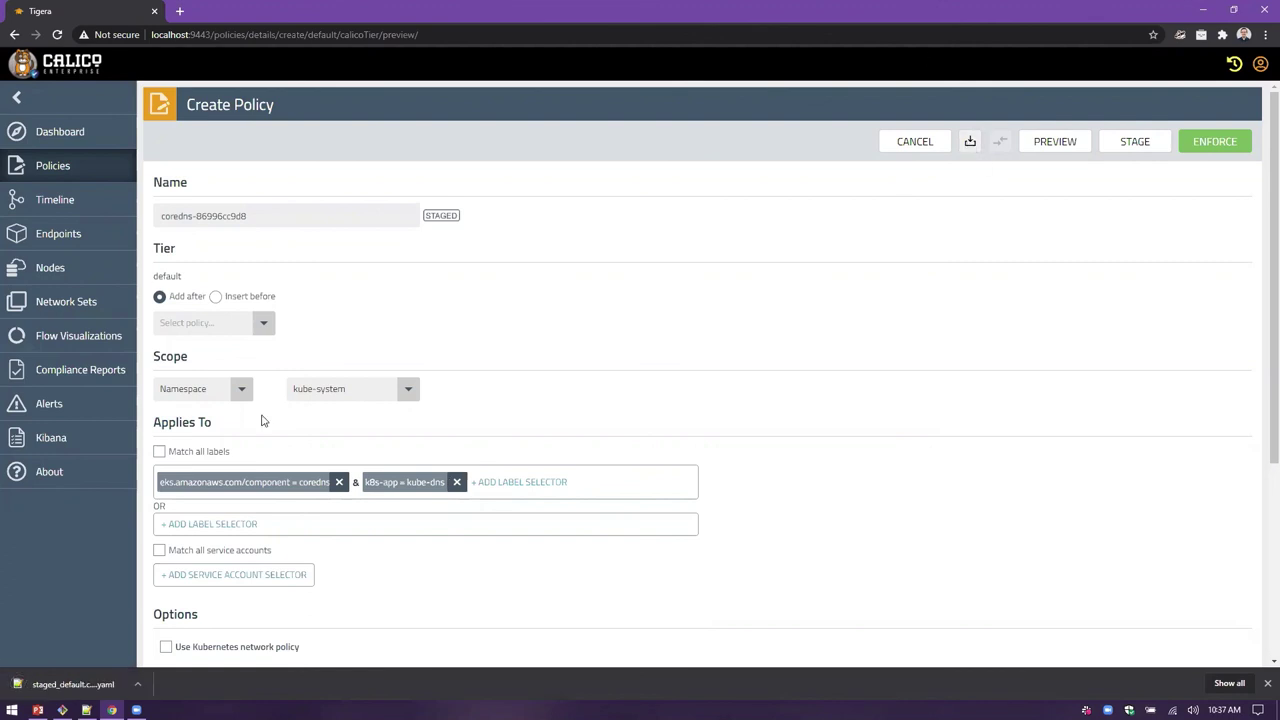
left_click(98, 684)
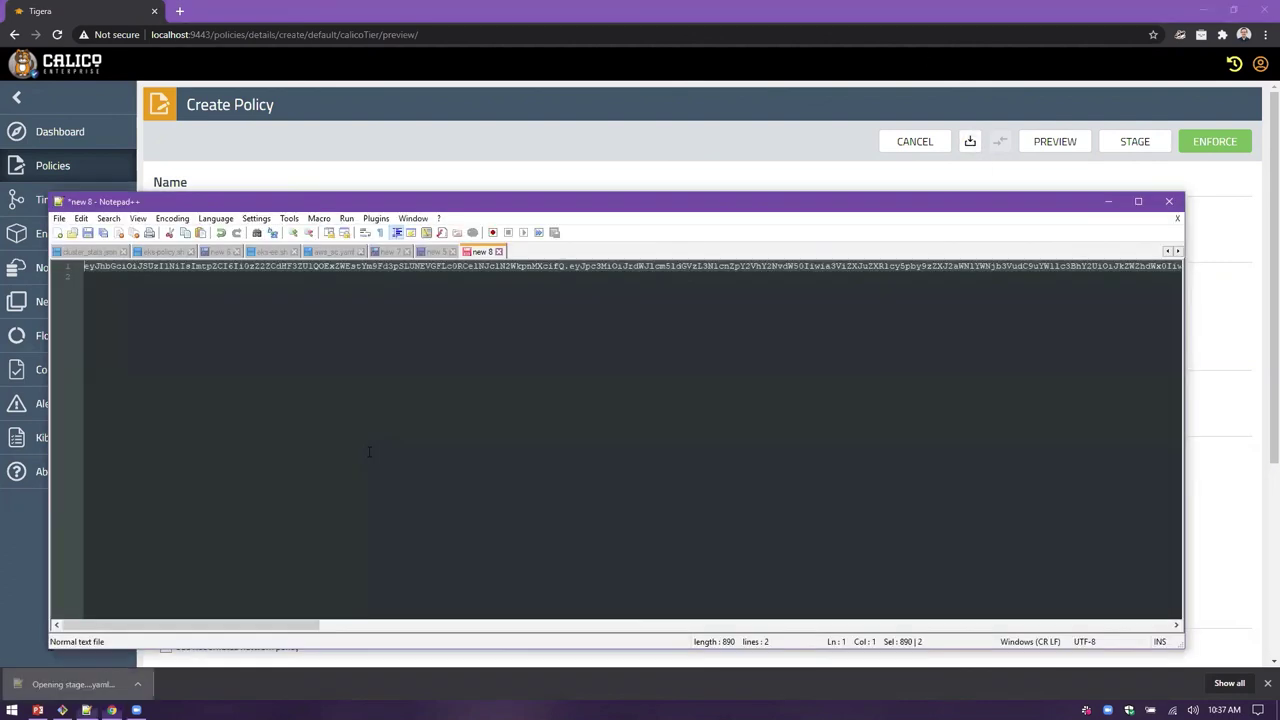
scroll(547, 437, "down", 5)
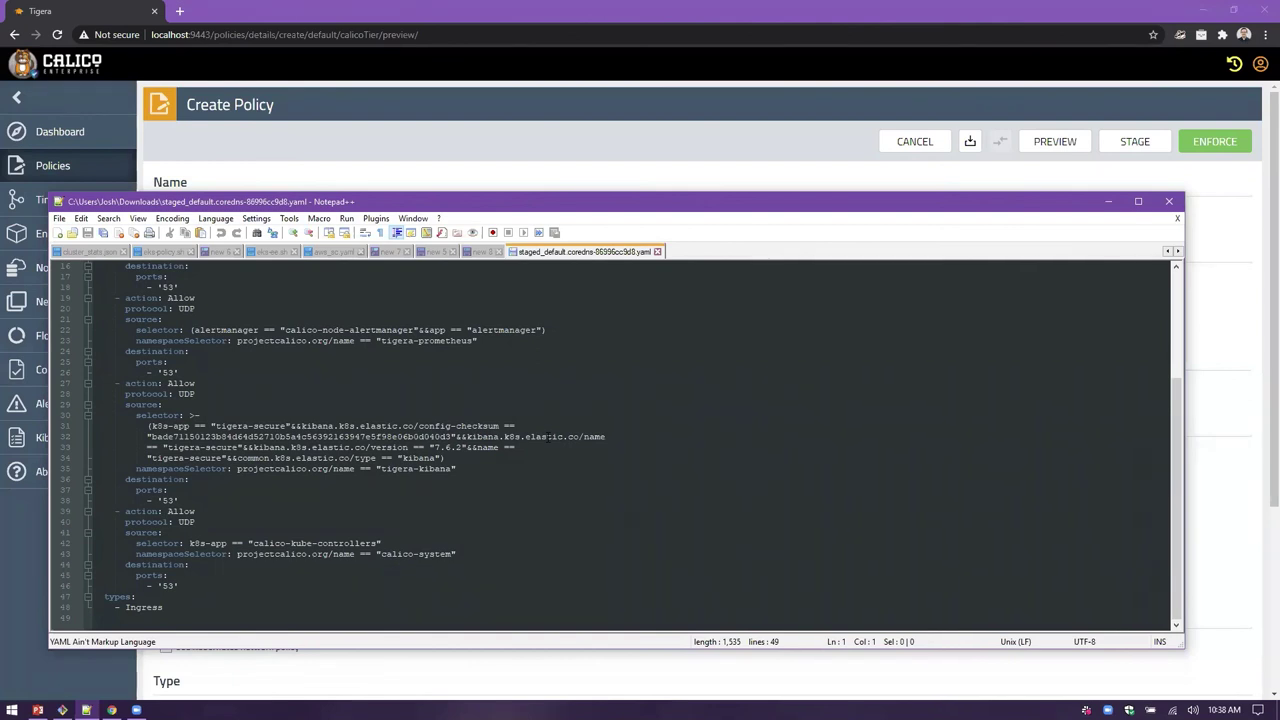
left_click(608, 137)
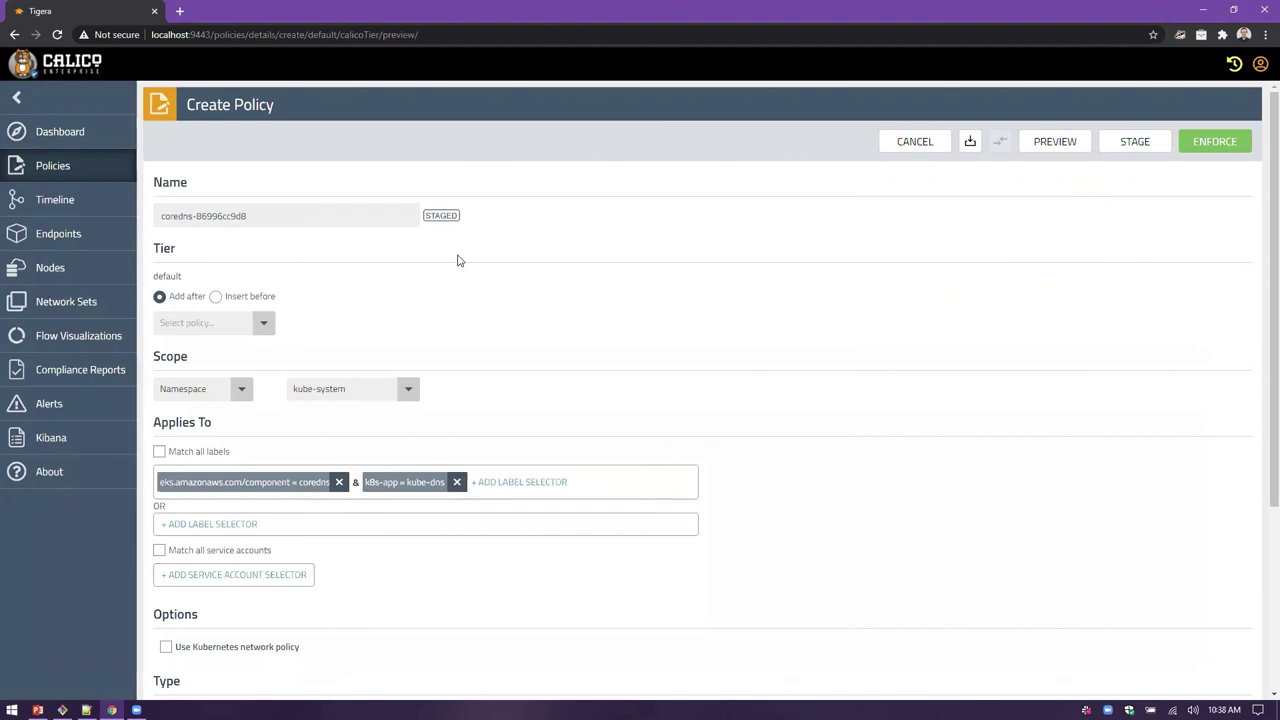
Open the change timeline and examine the manifest of the demo tier's creation event, including its name and order
left_click(61, 202)
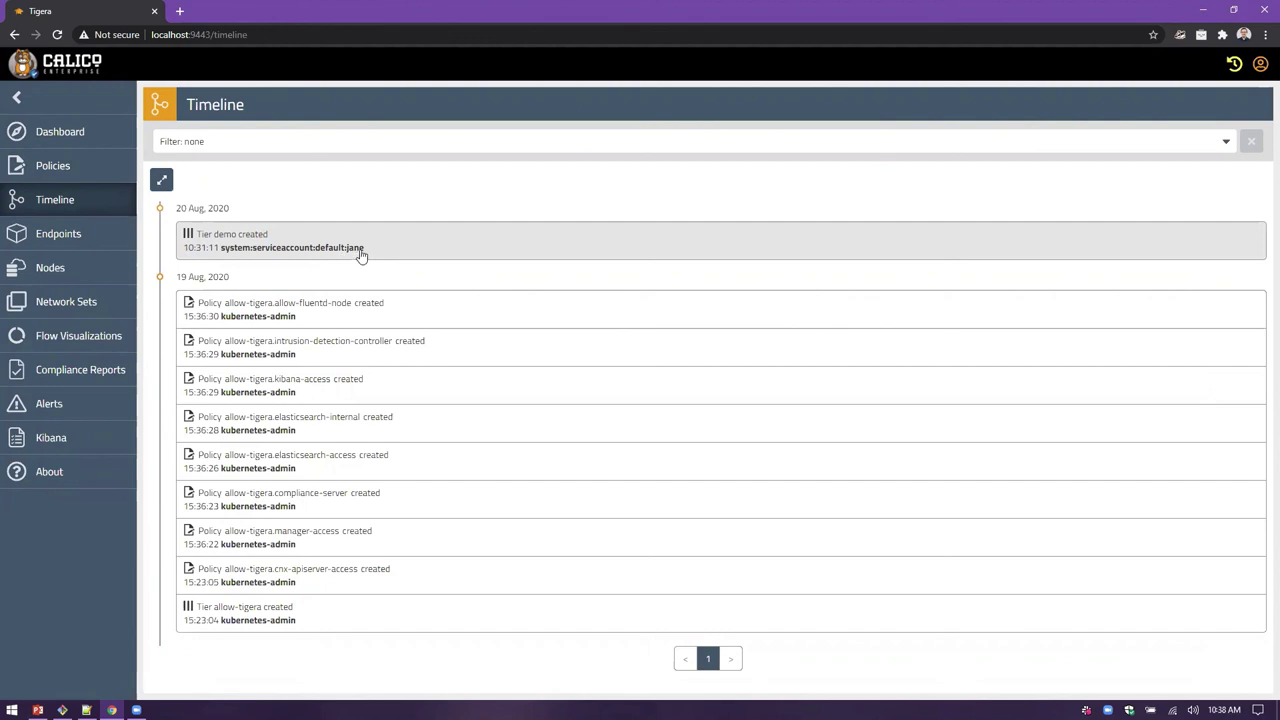
left_click(432, 257)
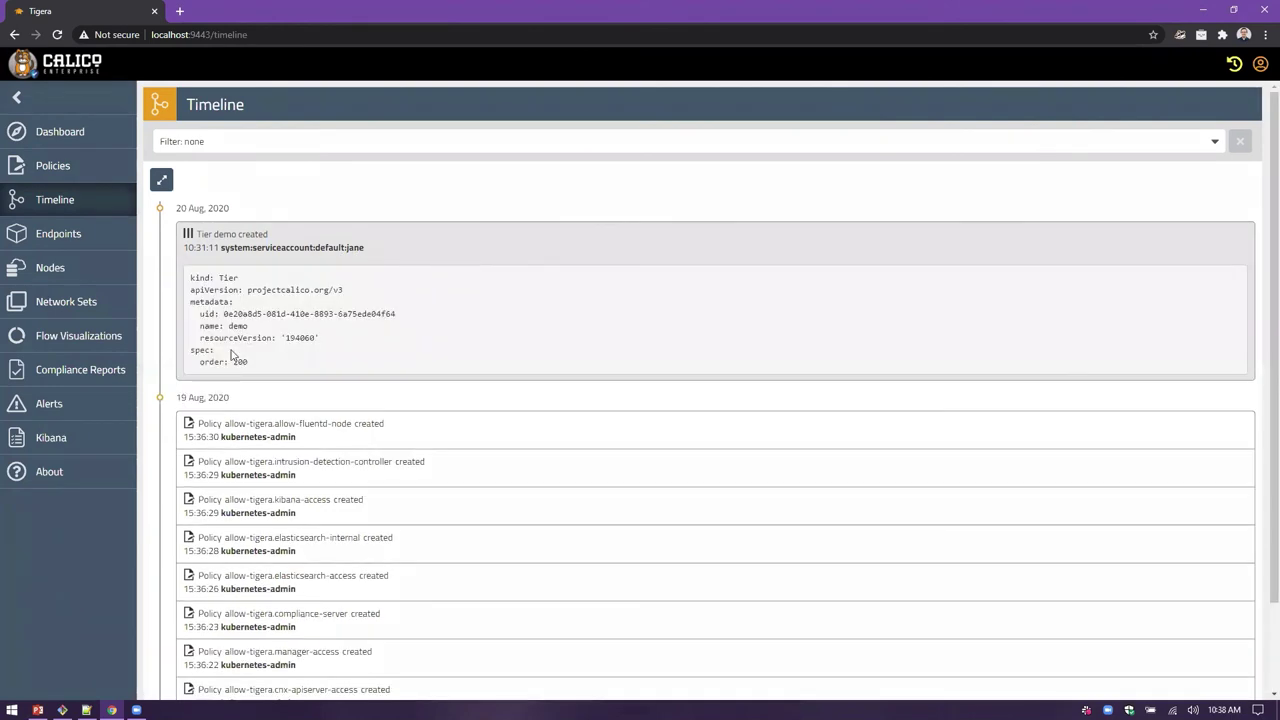
left_click_drag(266, 370, 190, 346)
left_click(193, 279)
left_click_drag(200, 326, 248, 363)
left_click(240, 360)
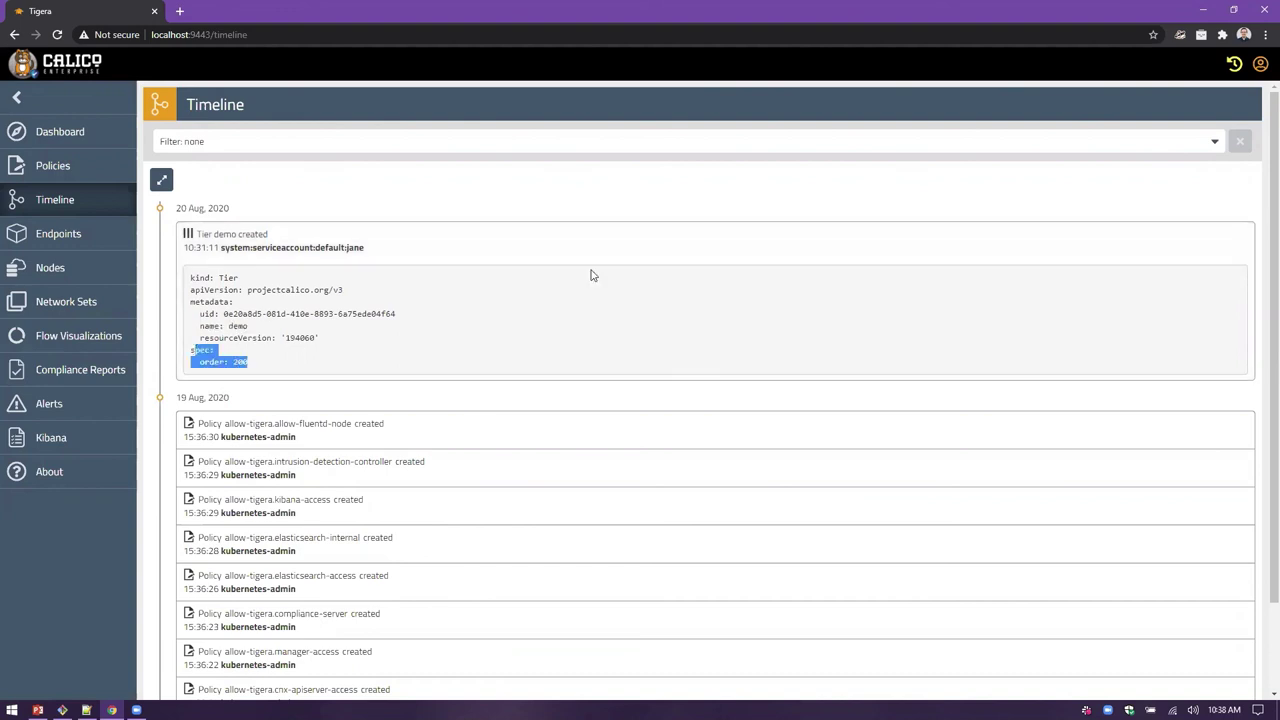
View the endpoint addresses of the first two cluster nodes, and open the list of network sets
left_click(65, 272)
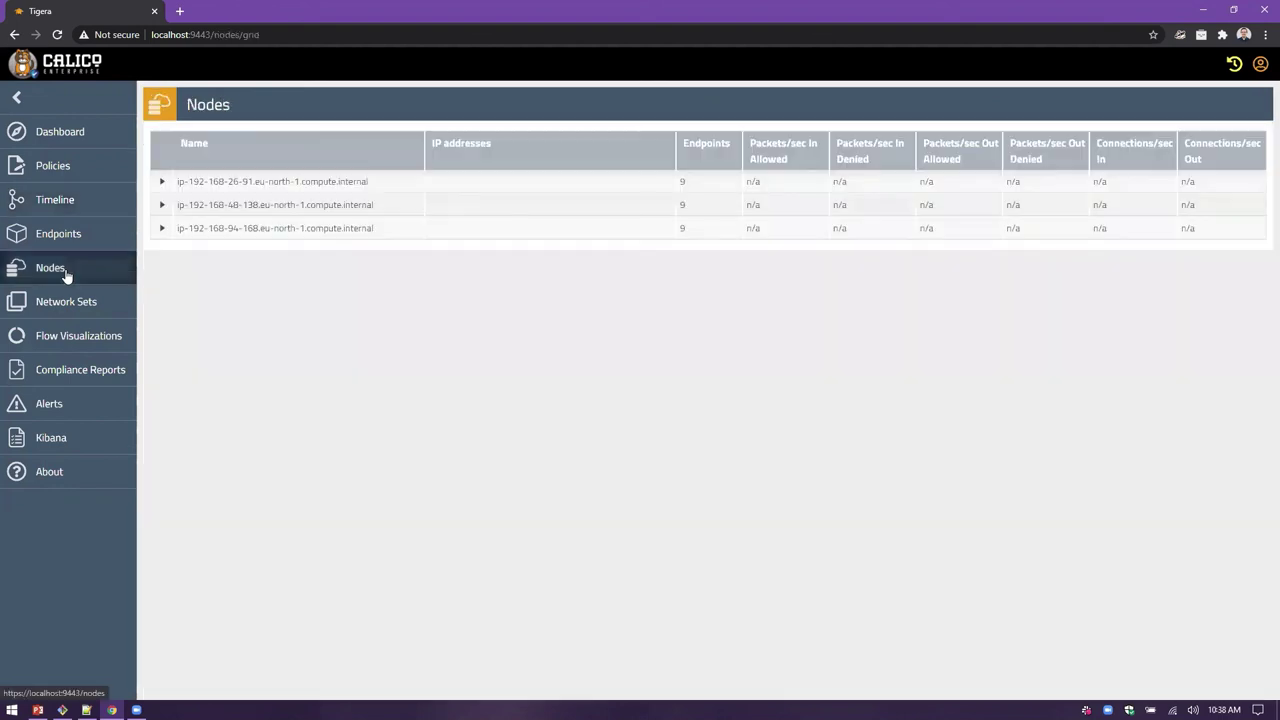
left_click(162, 182)
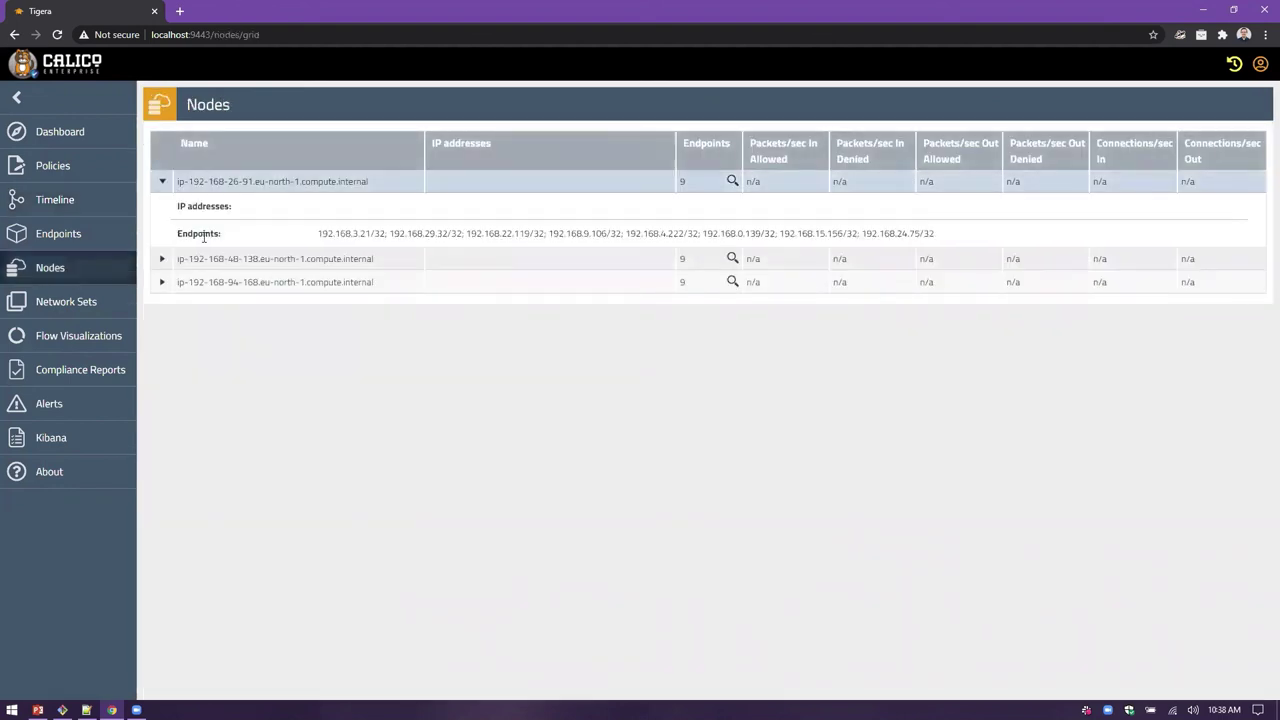
left_click(163, 259)
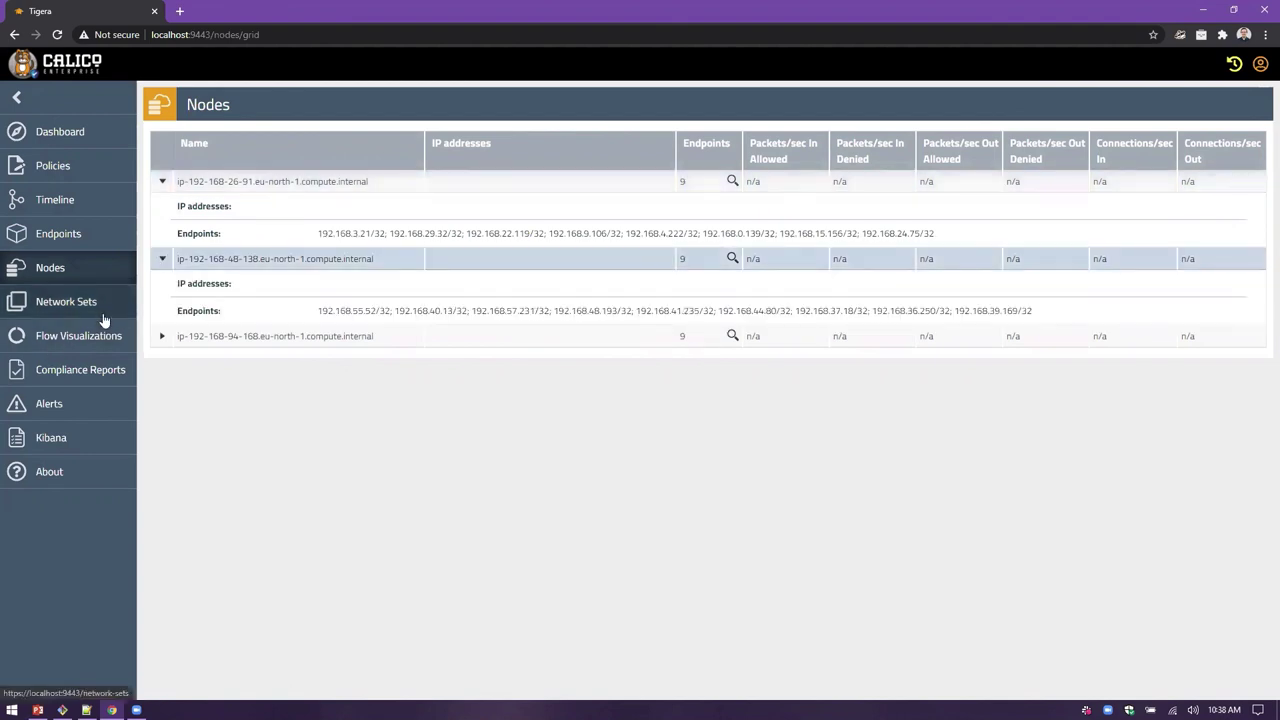
left_click(103, 314)
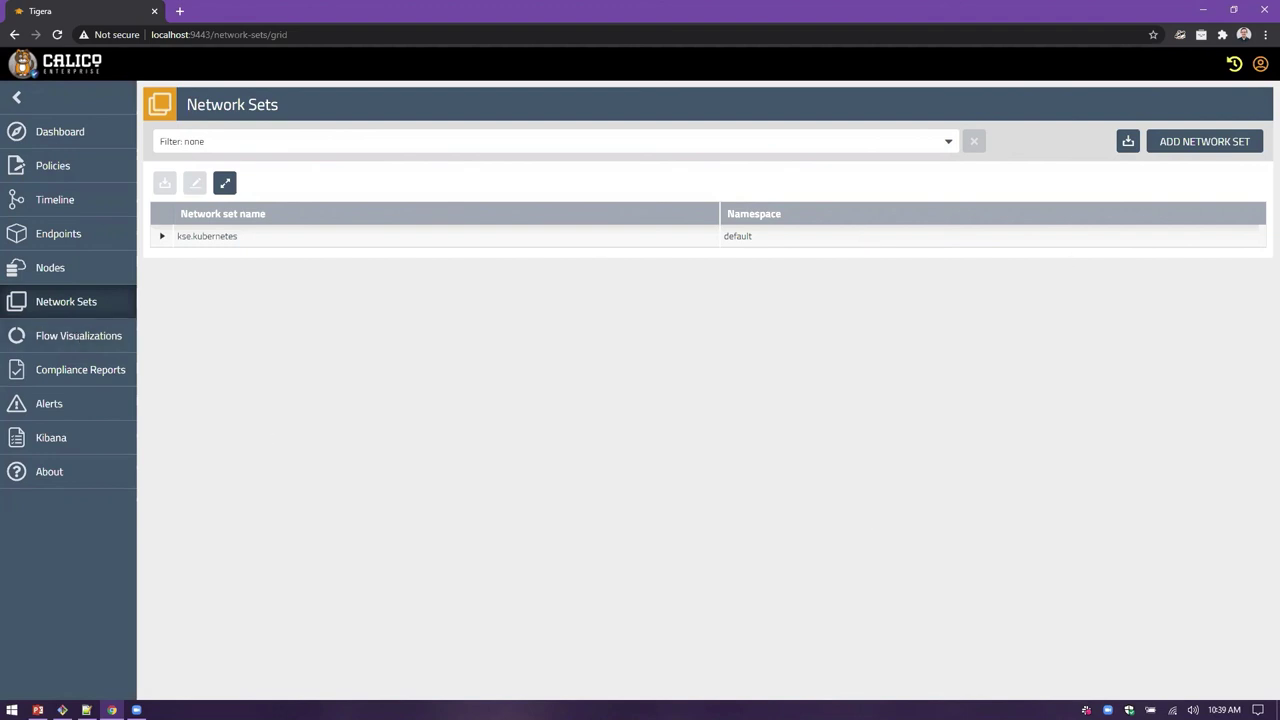
Switch to the PowerPoint deck Calico CNI on EKS.pptx and start the slide show from the Upcoming Events slide
key("alt+Tab")
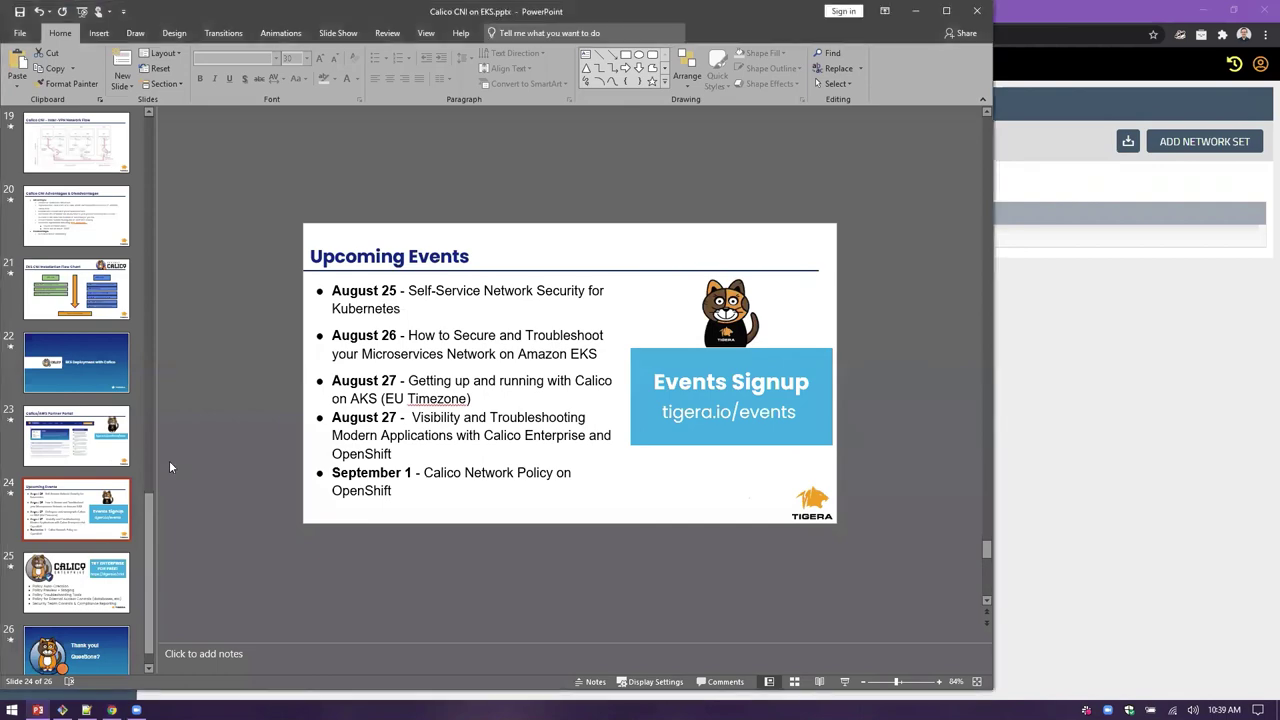
key("shift+F5")
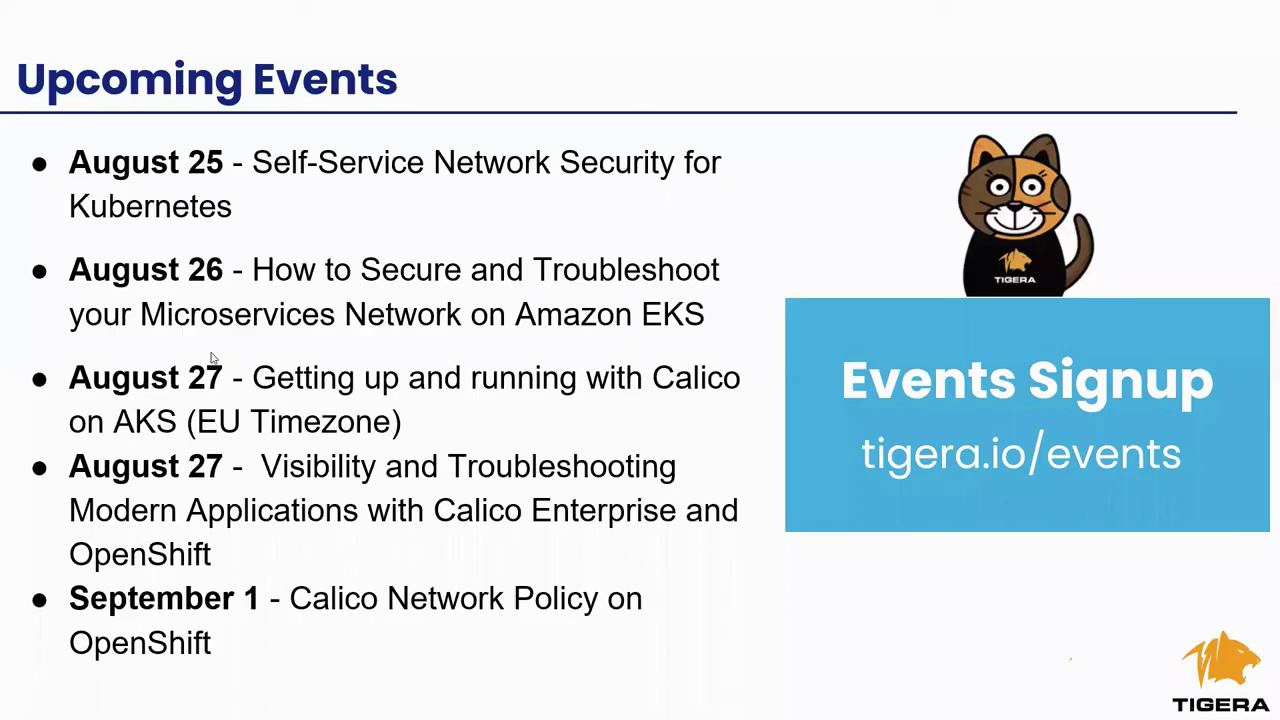